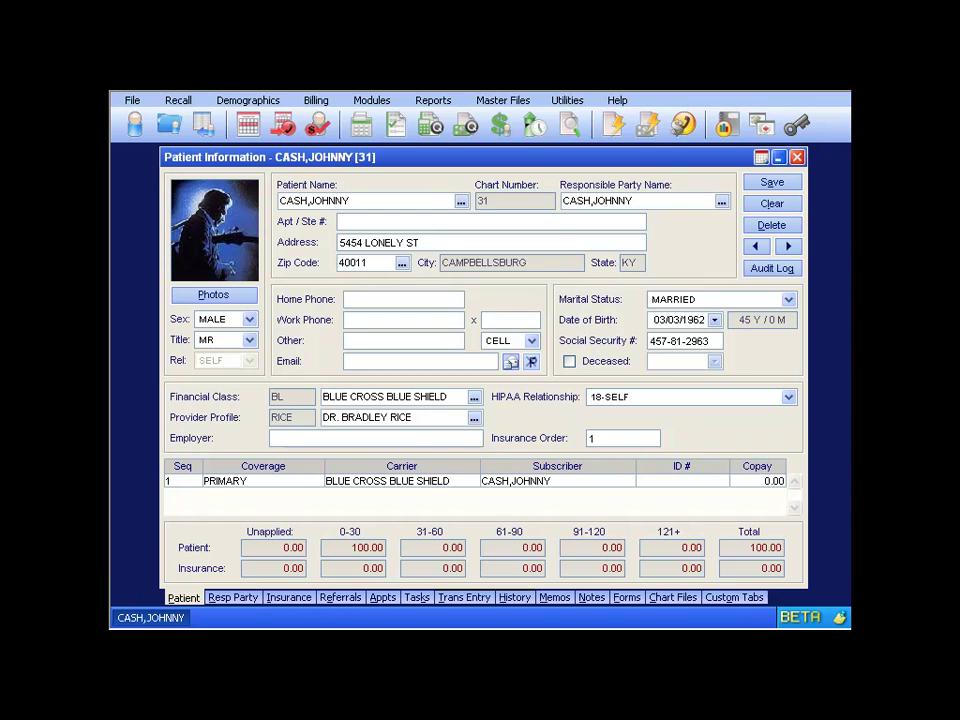
Step: Open the Utilities menu in PPMD
click(566, 101)
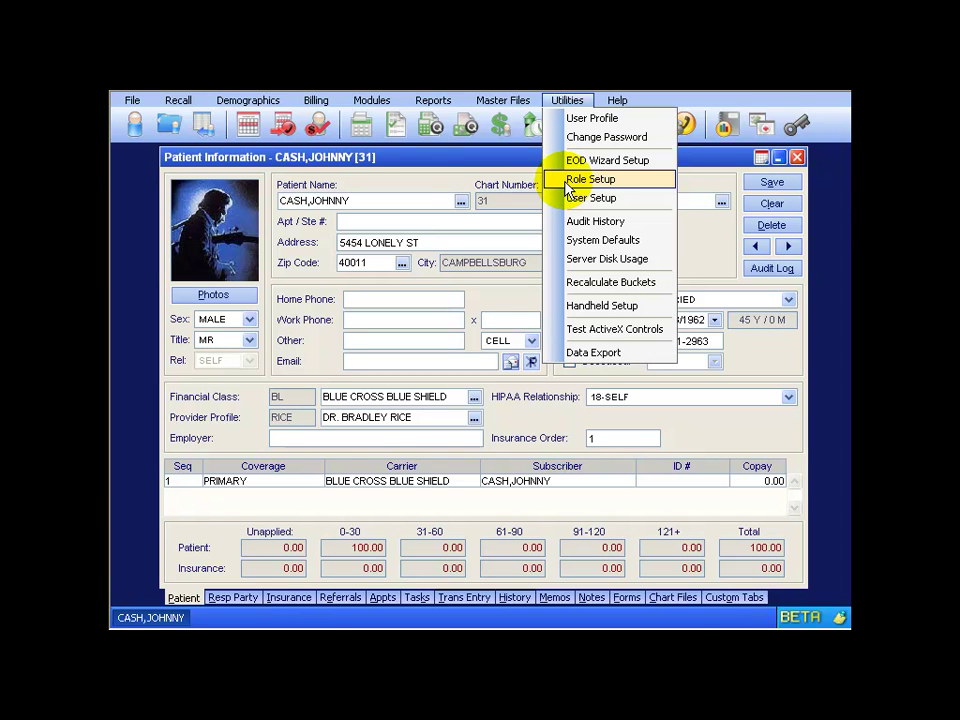
Step: Add denial action code TALKED TO PT with next action CALL INS after 0 follow-up days
click(500, 101)
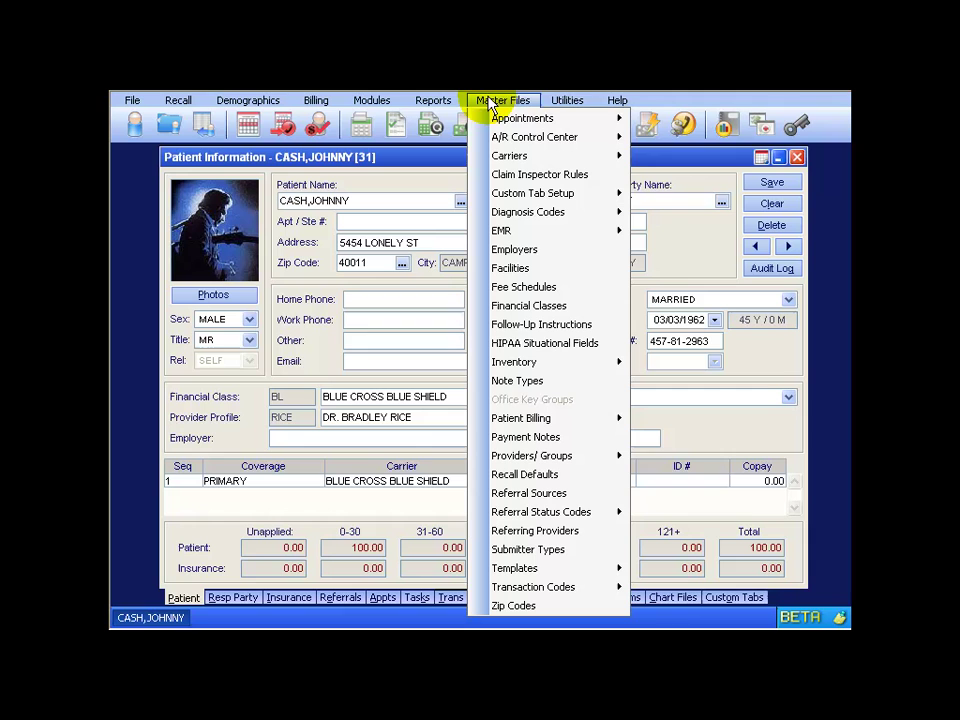
mouse_move(493, 145)
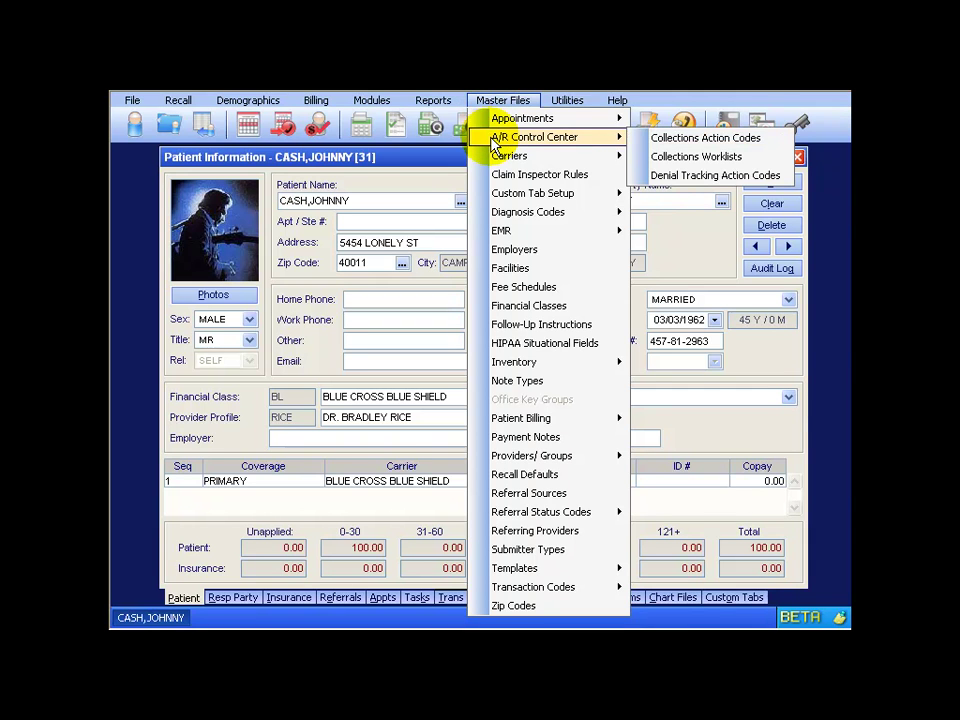
click(683, 185)
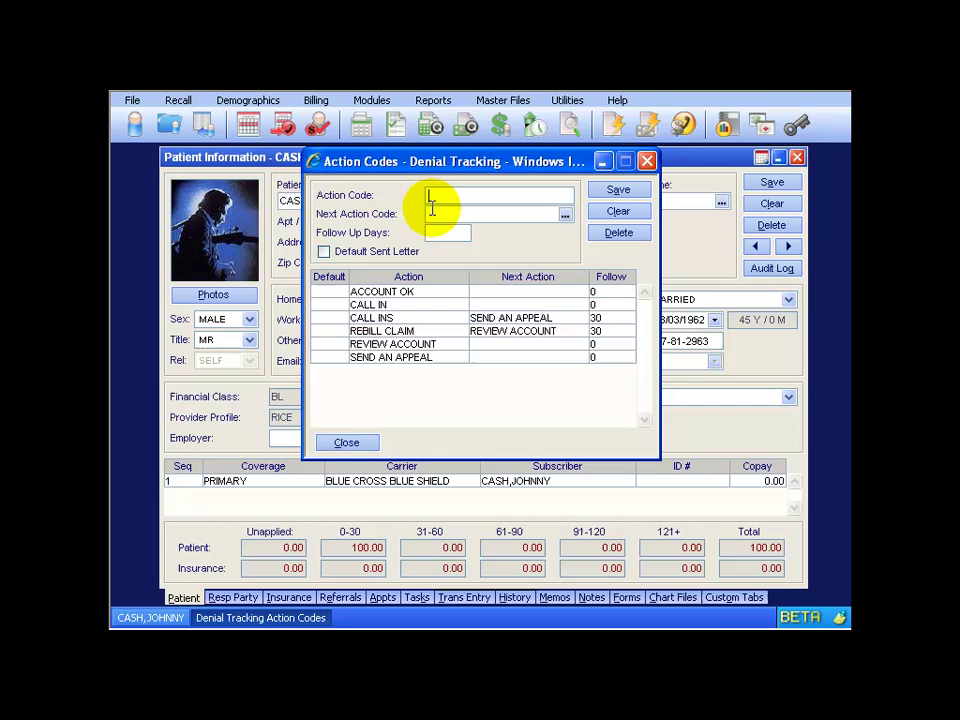
text(TALKED TO PT)
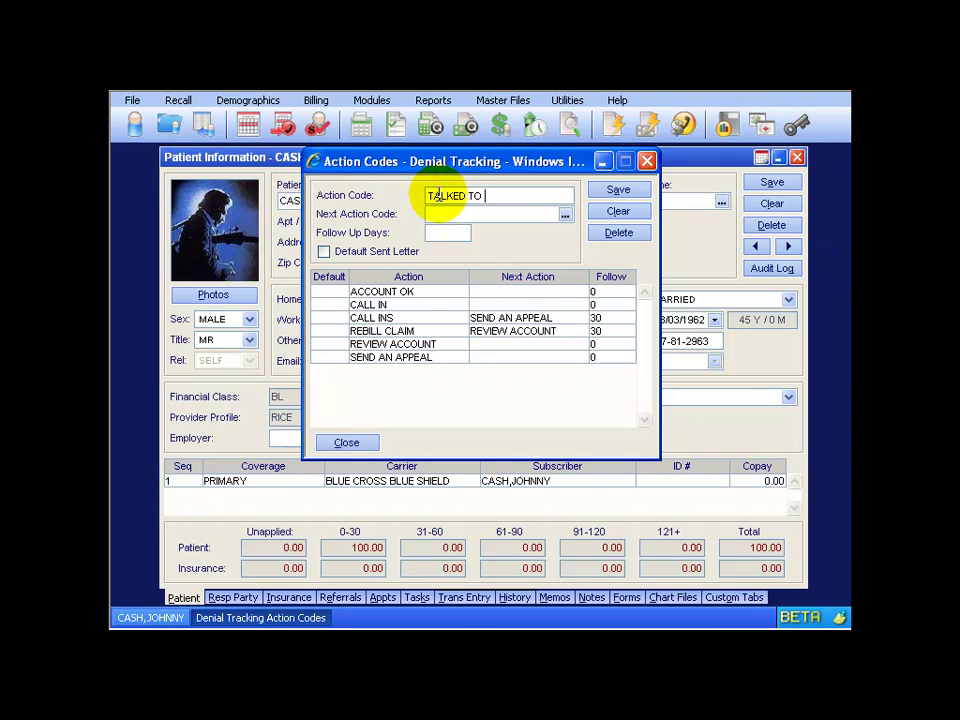
click(438, 211)
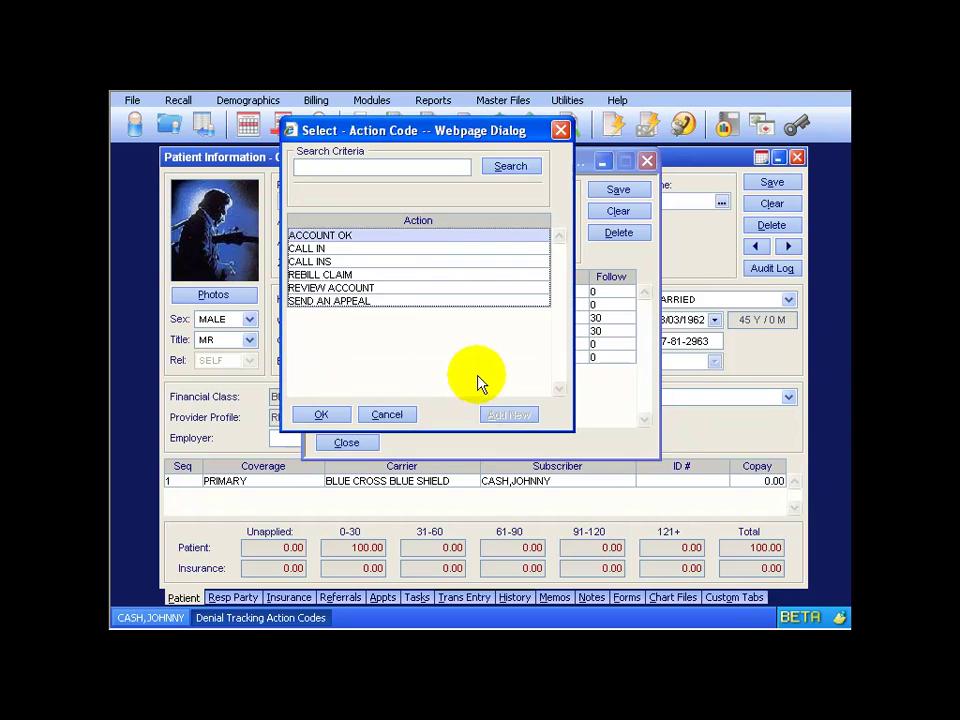
double_click(312, 260)
click(441, 232)
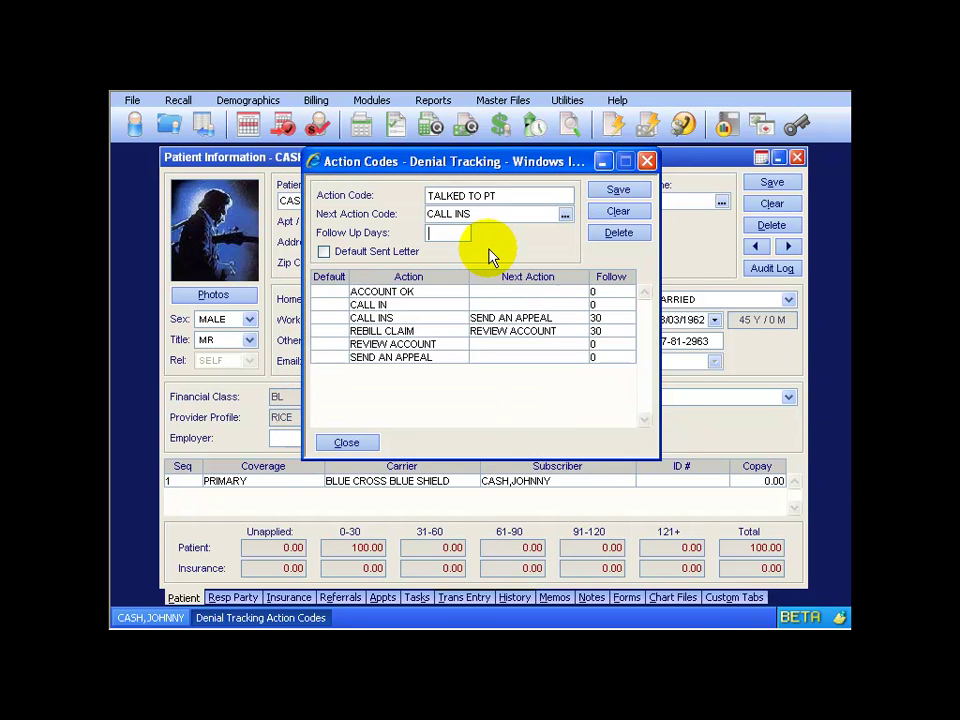
text(0)
click(620, 190)
click(350, 443)
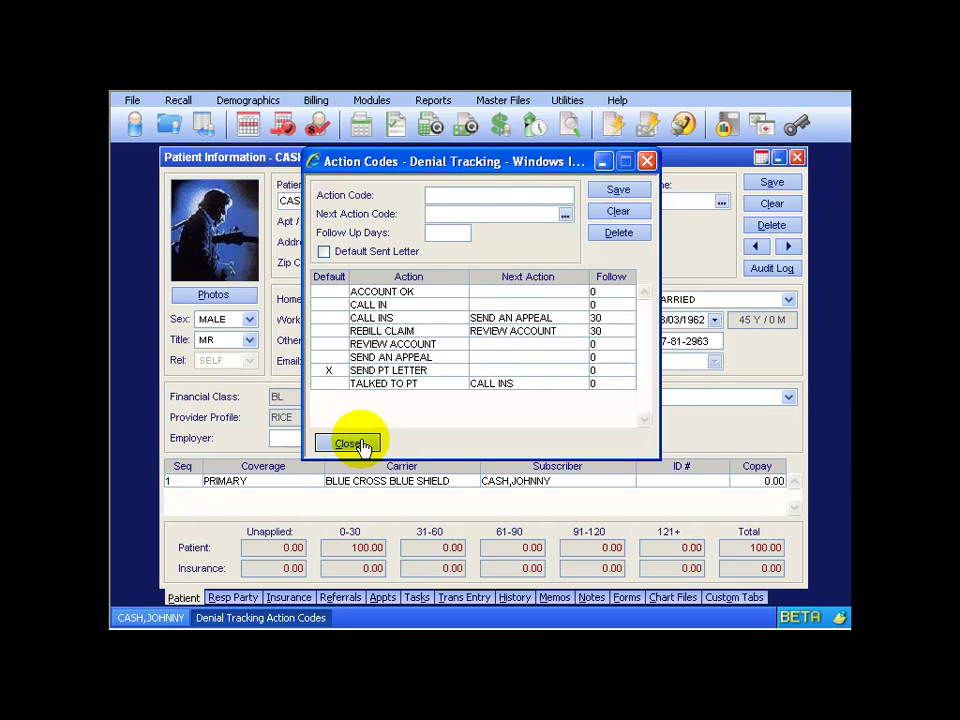
Step: Close the action codes setup and open Modules > A/R Control Center > Denial Tracking
click(433, 100)
mouse_move(495, 160)
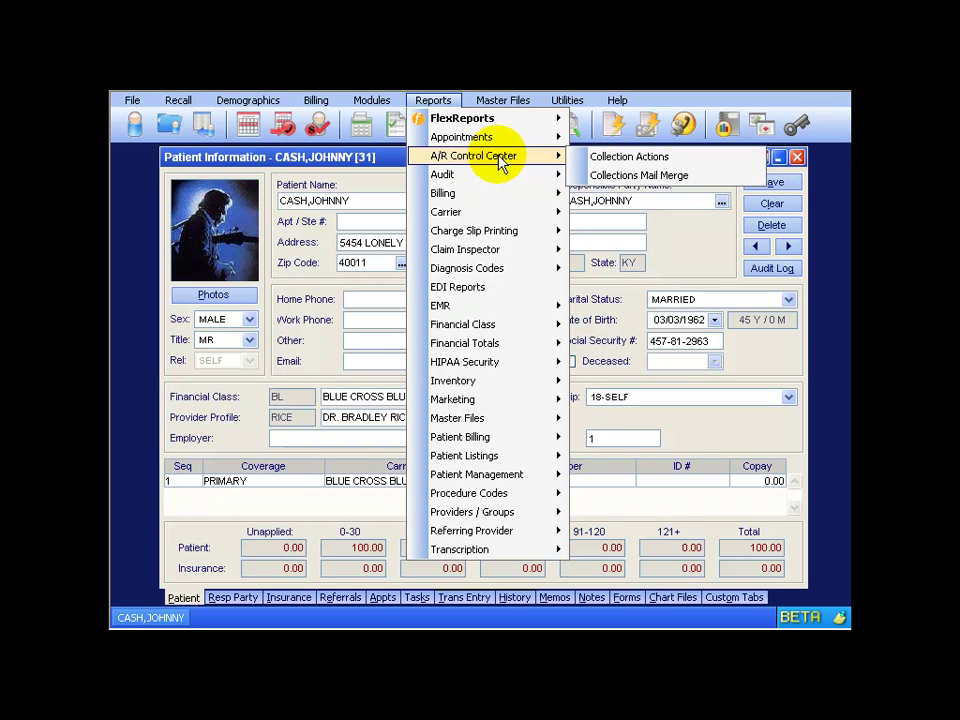
click(389, 164)
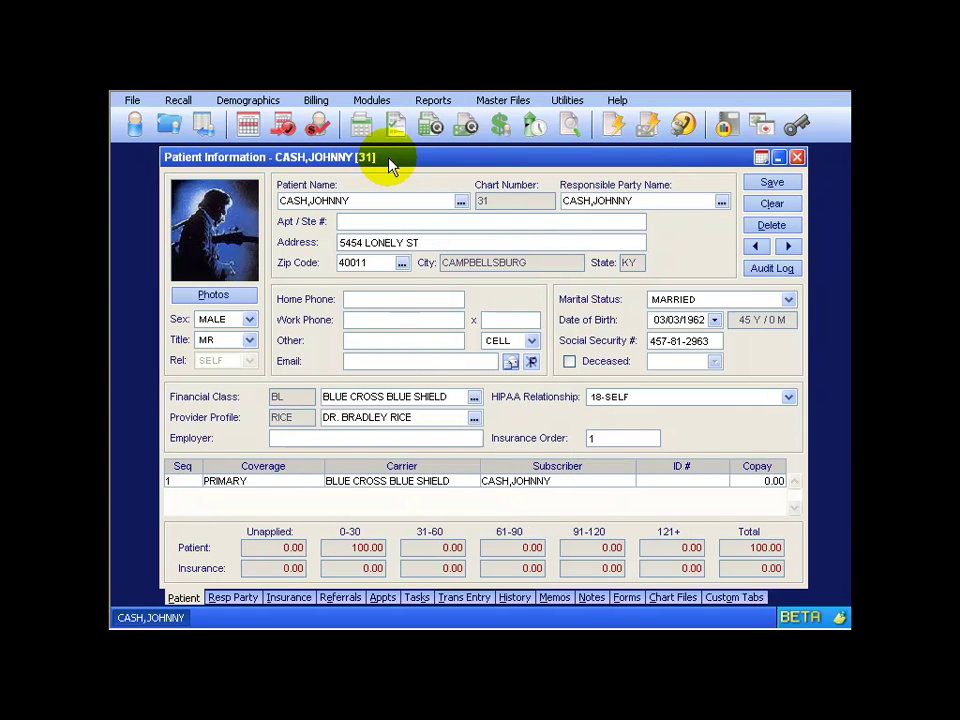
click(368, 102)
mouse_move(373, 142)
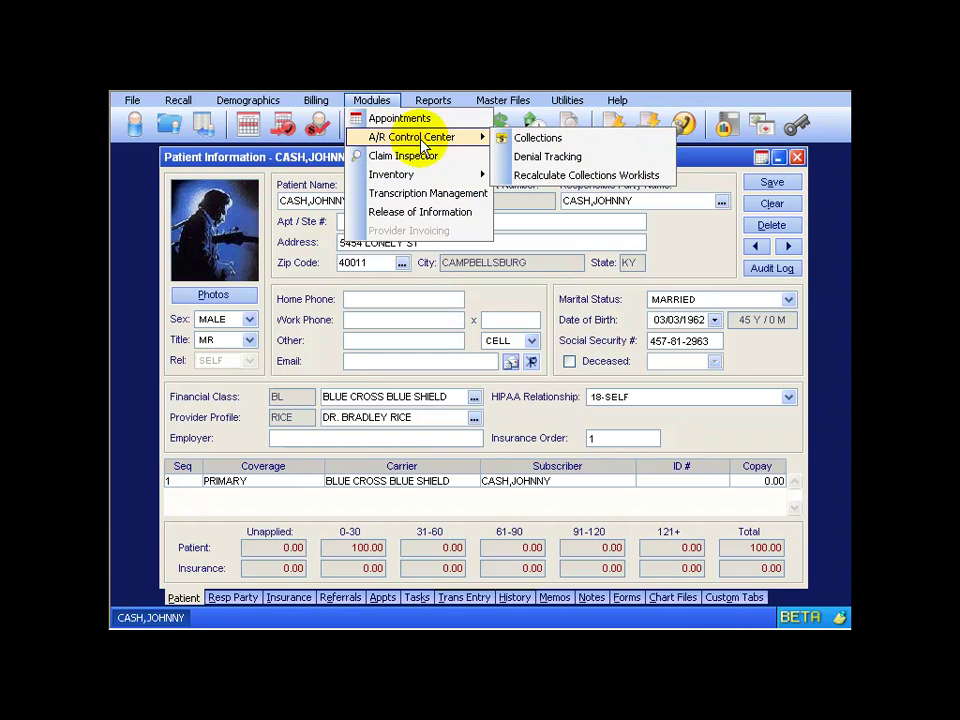
click(550, 160)
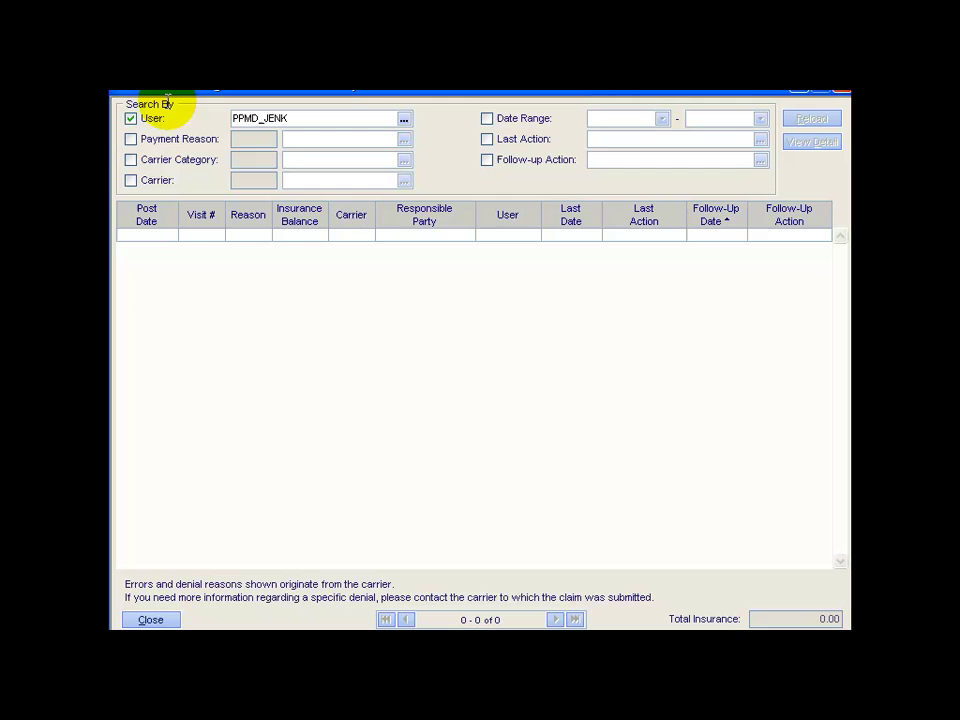
Step: Drop the User filter, enable the Payment Reason filter, and reload the denial list
click(131, 119)
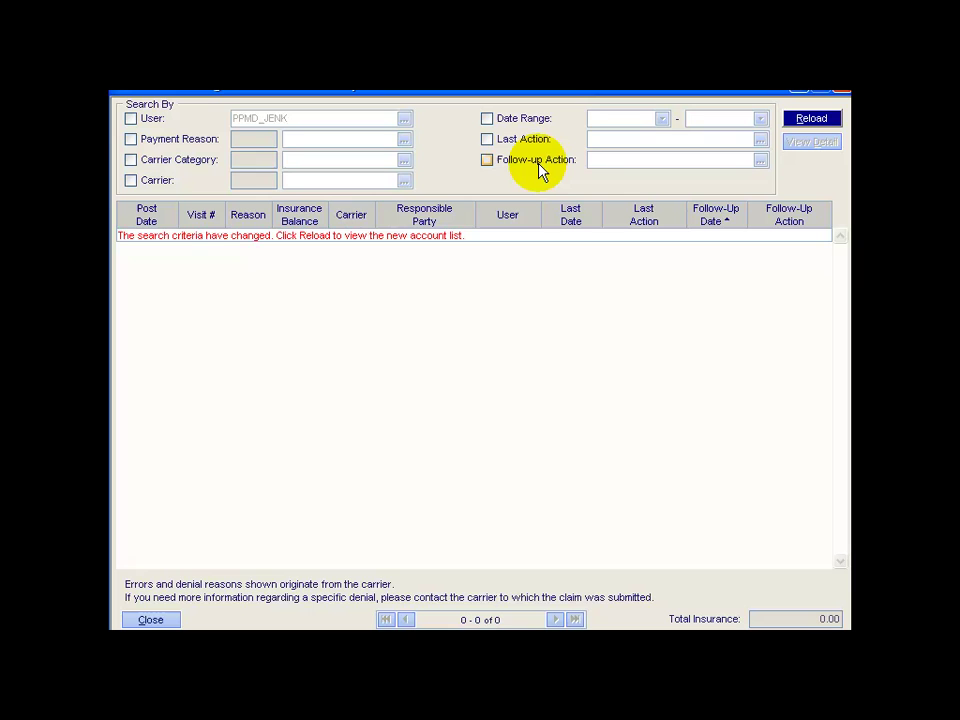
click(131, 140)
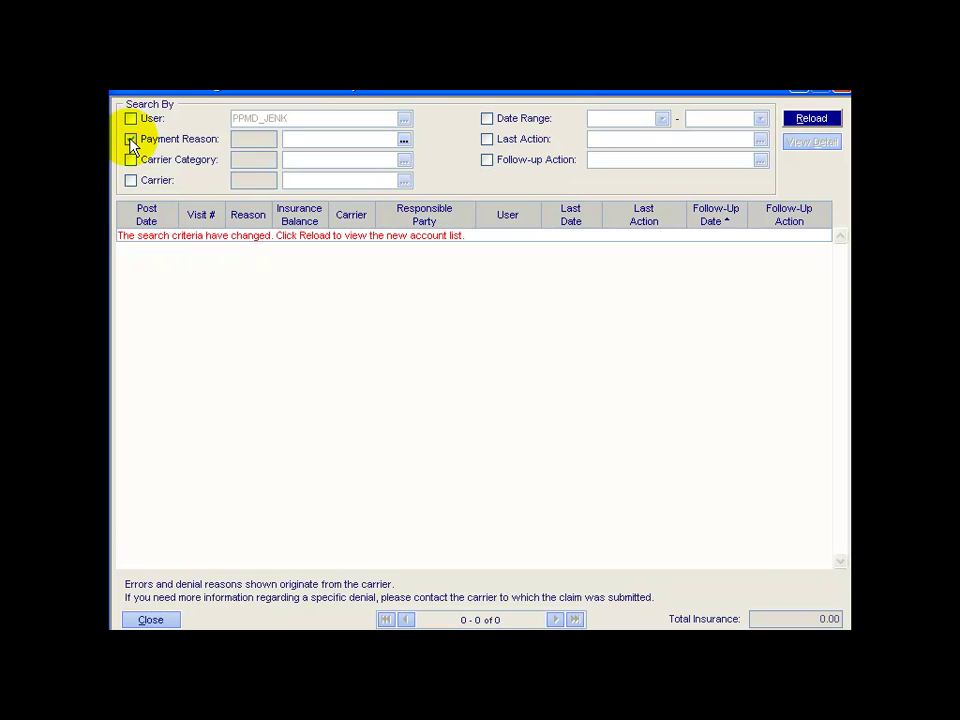
click(808, 121)
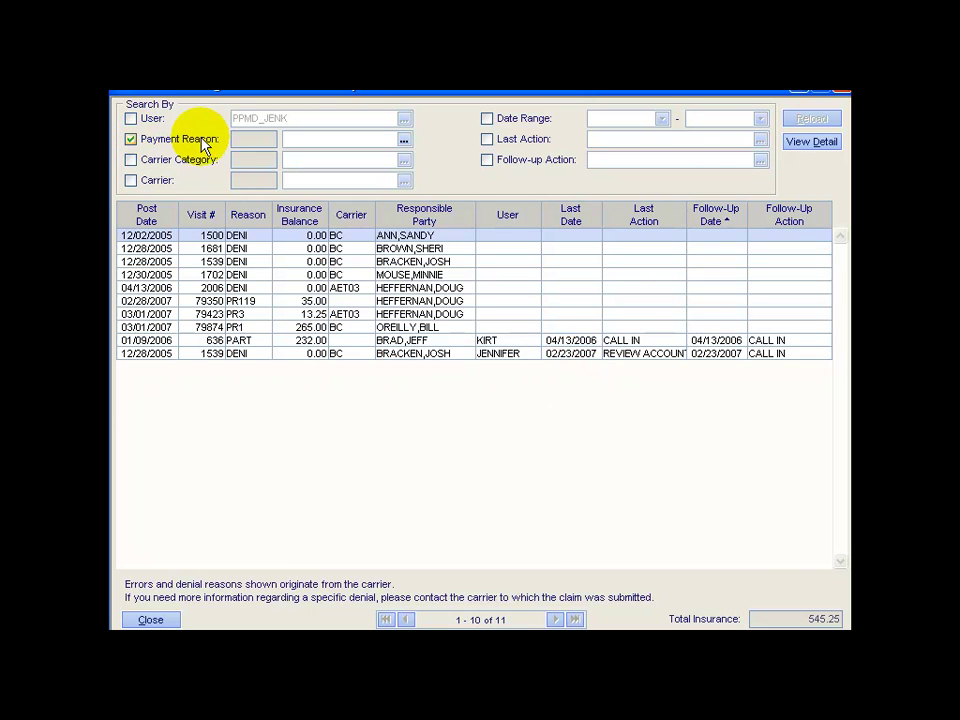
Step: Filter by payment reason DENI and carrier category BC, reload, and select the 04/13/2006 AET03 claim
mouse_move(241, 243)
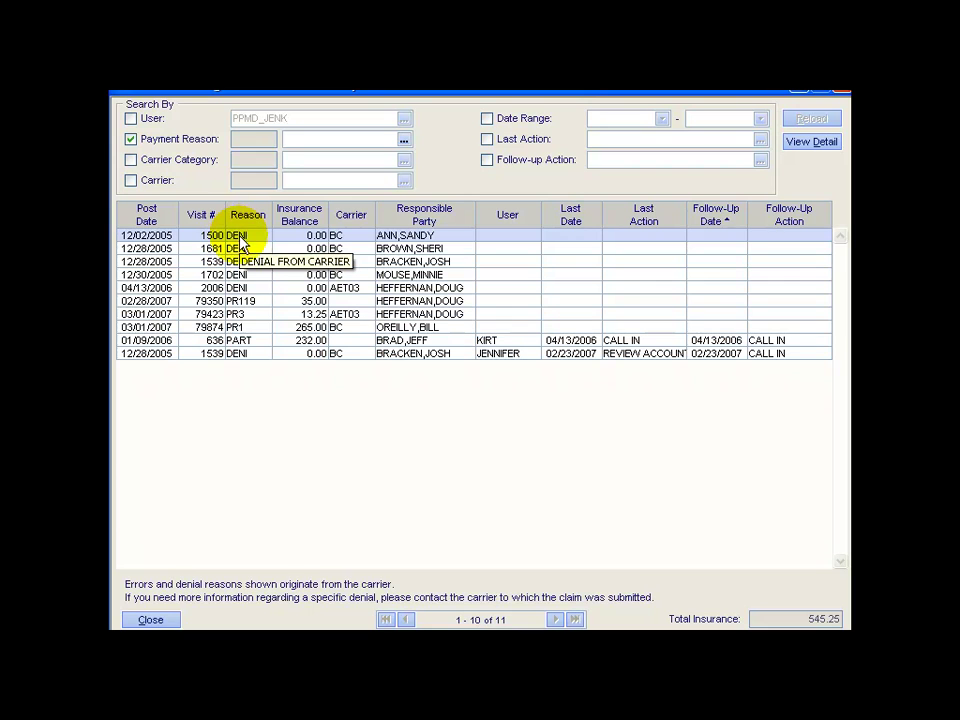
click(299, 137)
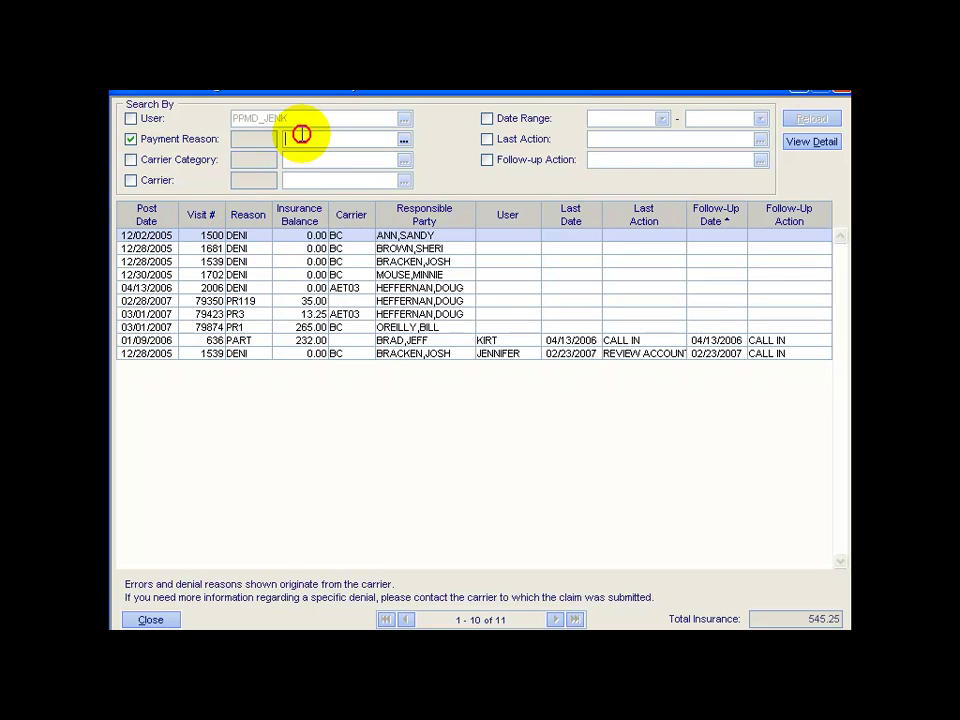
text(DENI)
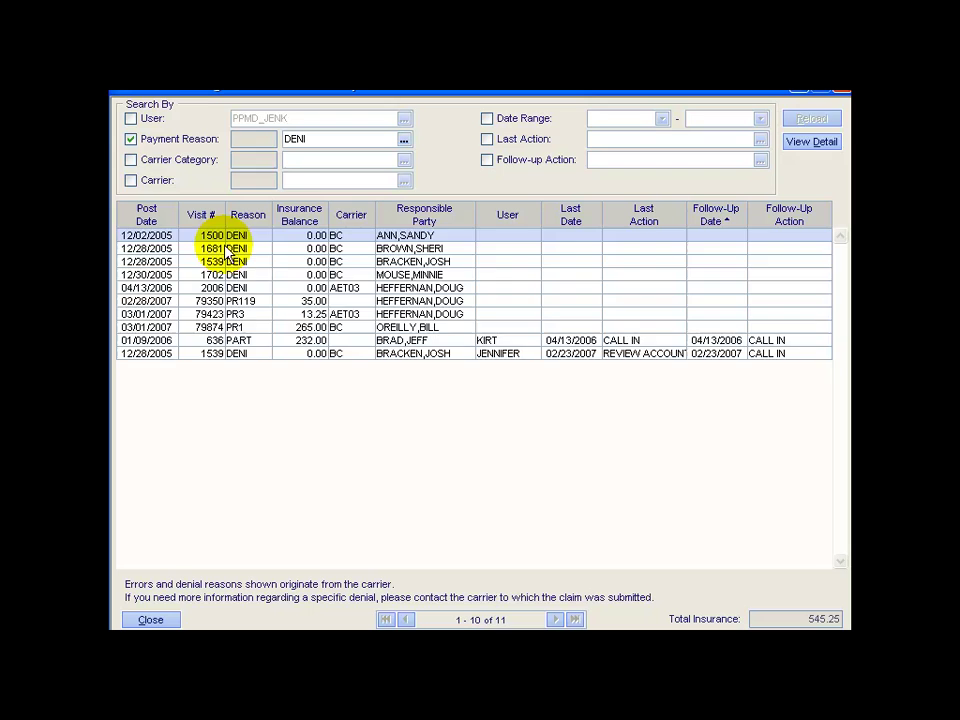
key(Tab)
click(131, 160)
click(303, 160)
text(BC)
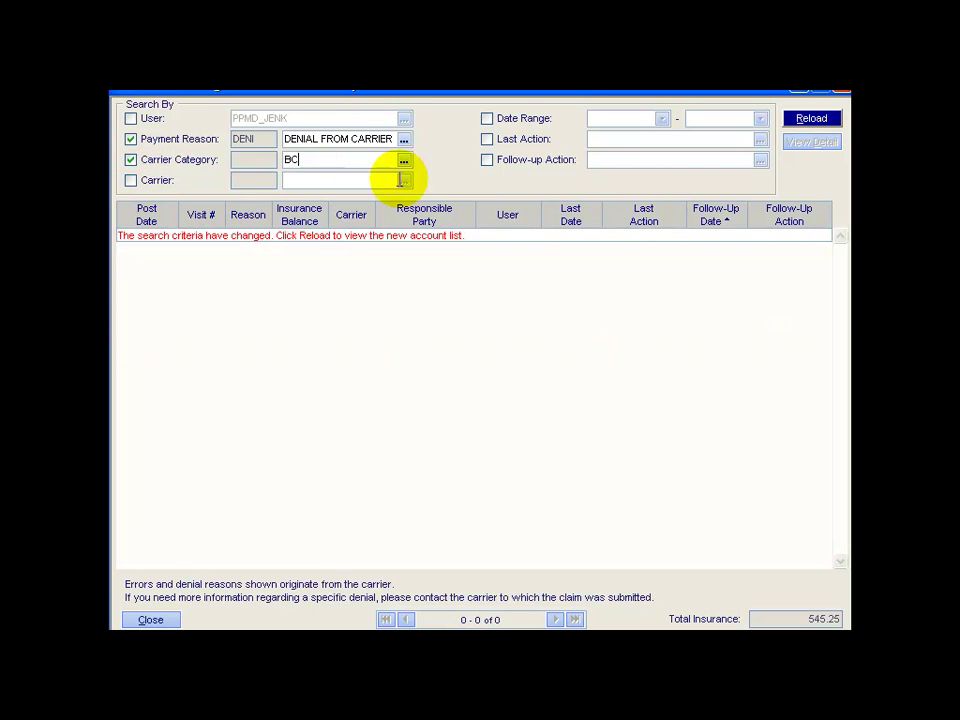
key(Tab)
click(805, 120)
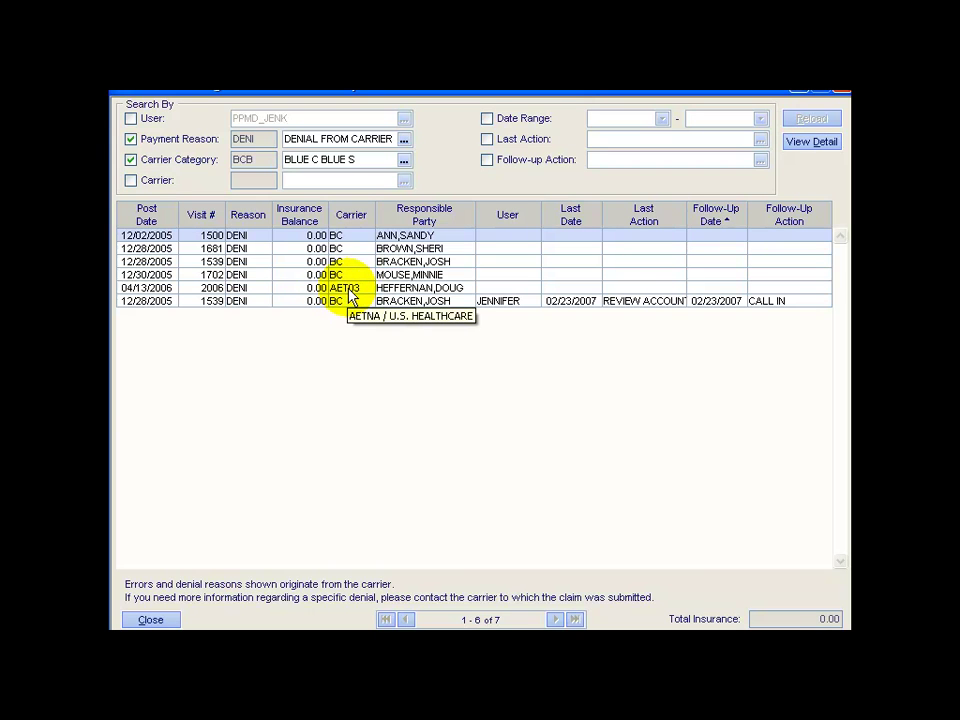
click(348, 288)
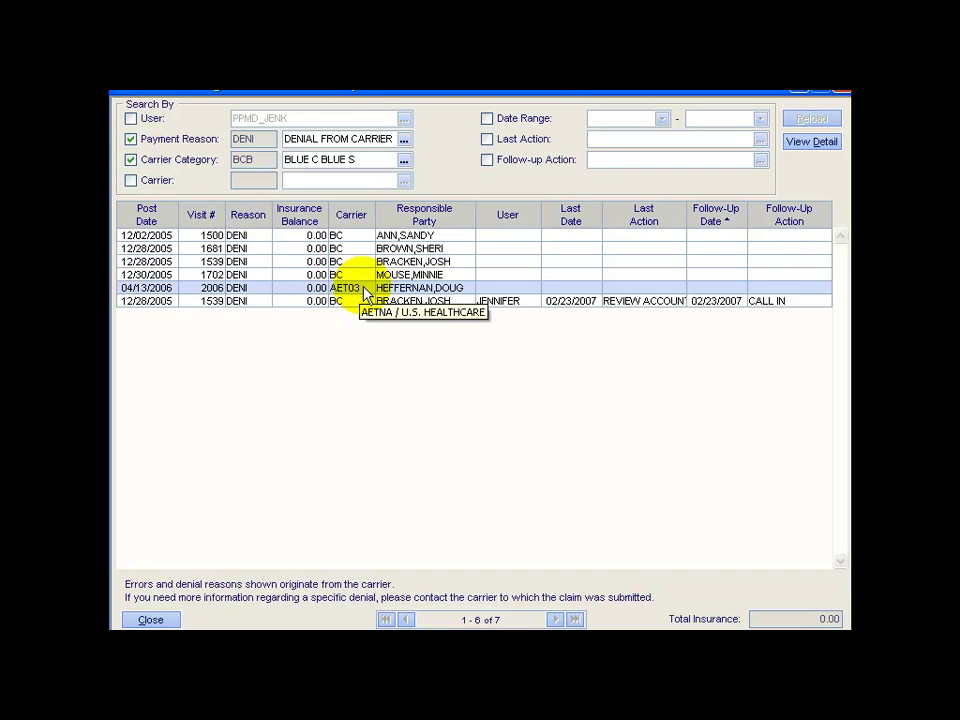
double_click(366, 294)
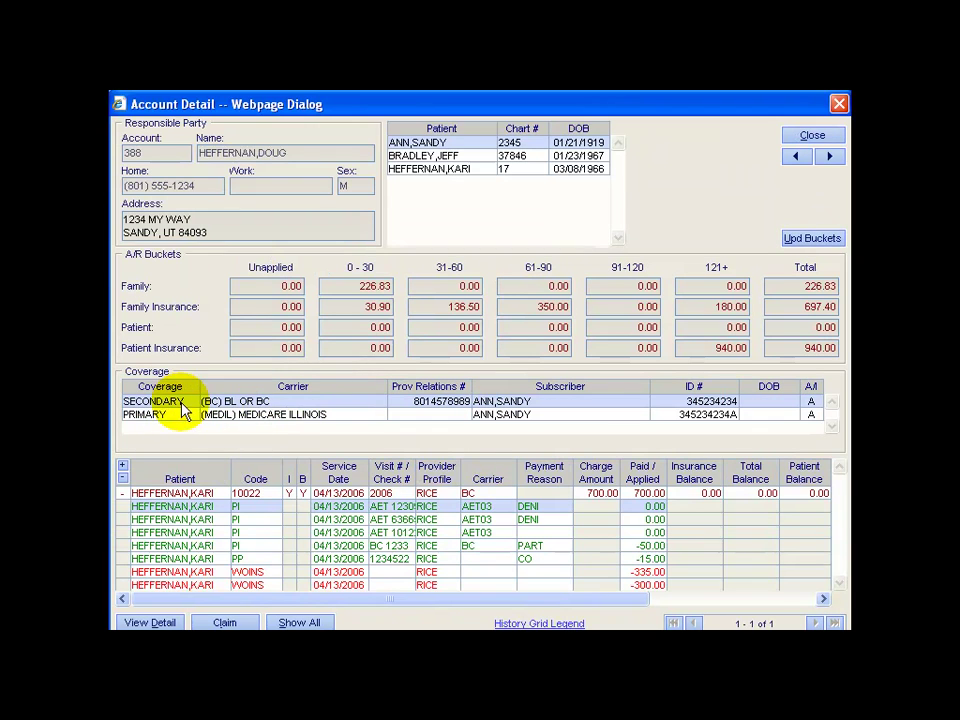
mouse_move(257, 410)
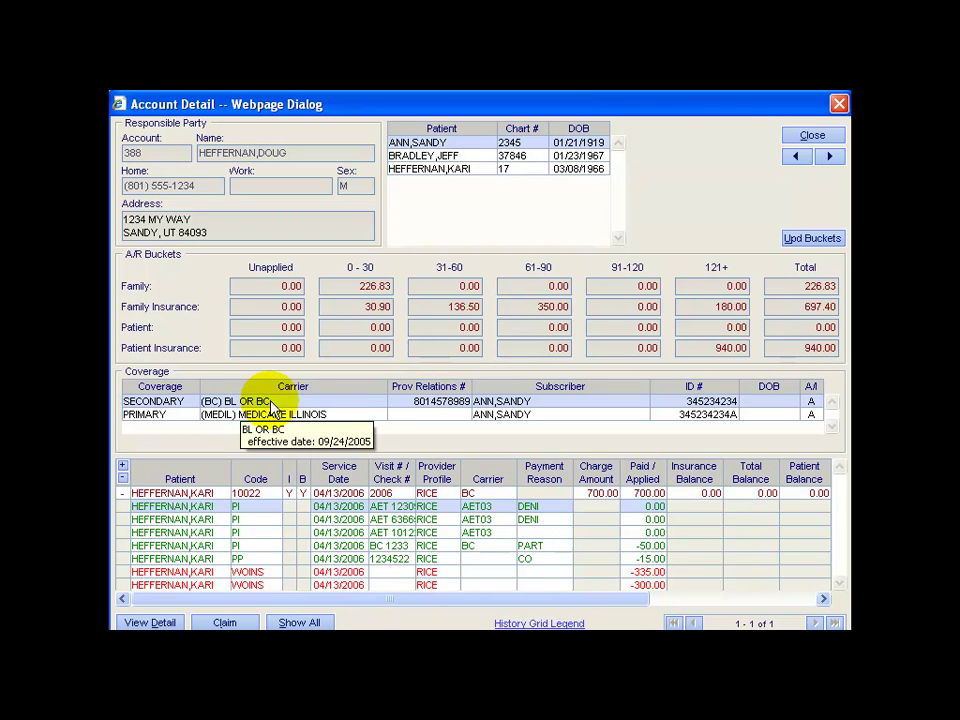
click(814, 139)
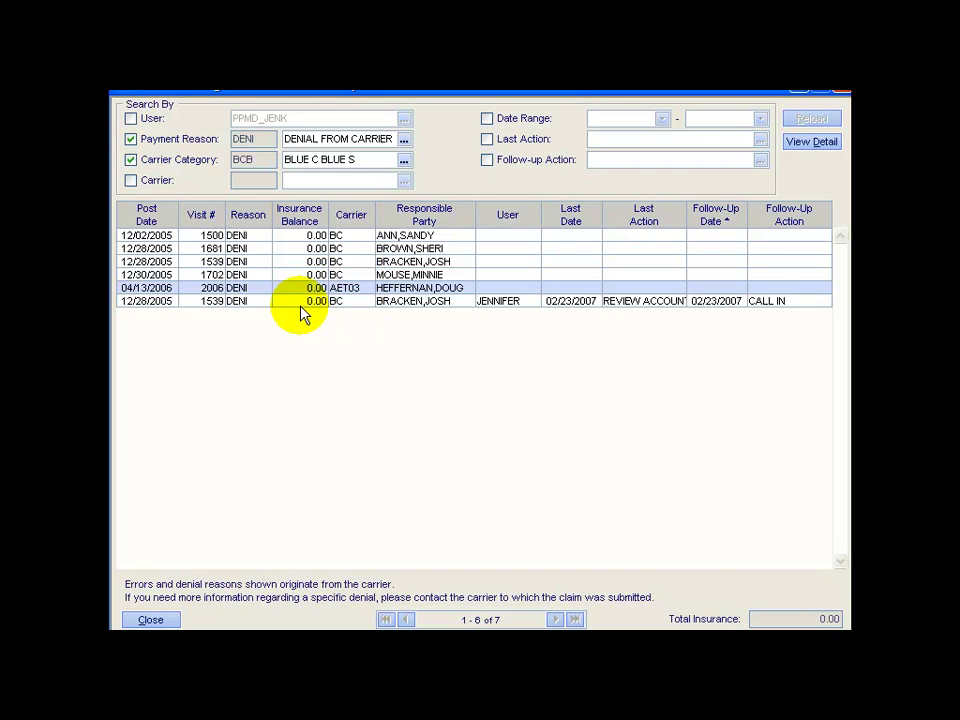
Step: Open account detail for the 12/28/2005 visit 1539 claim and step back to the first account
click(249, 261)
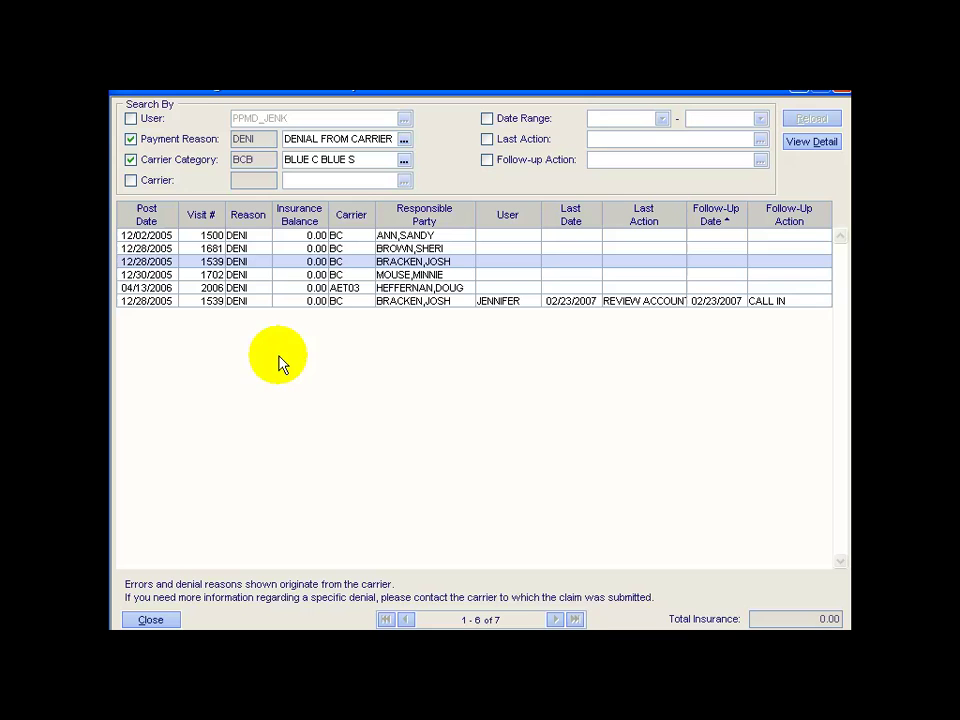
double_click(210, 261)
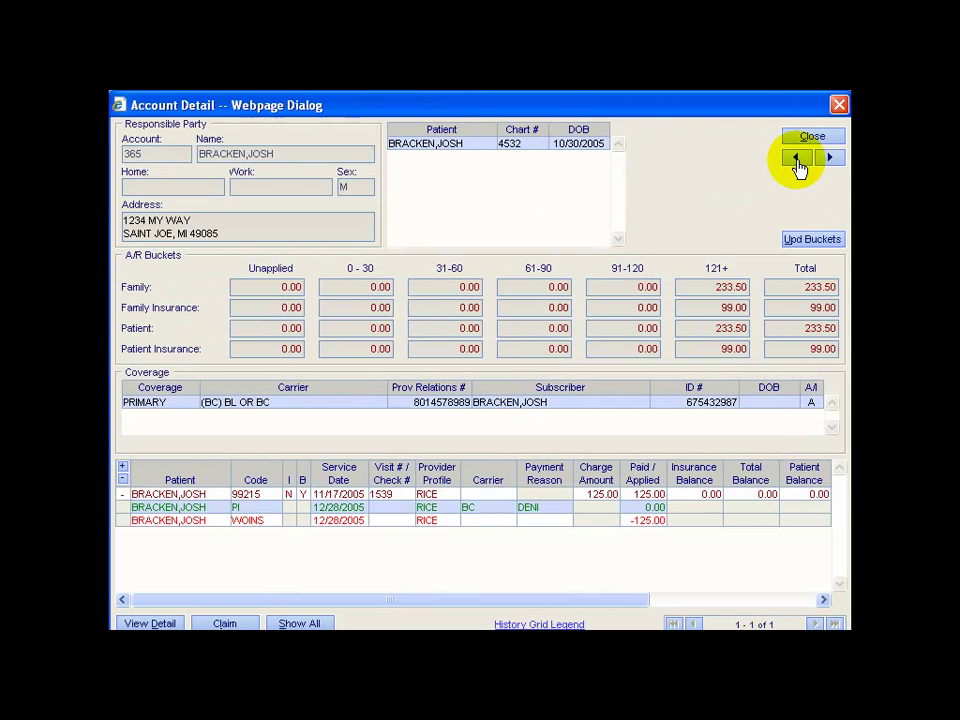
click(797, 158)
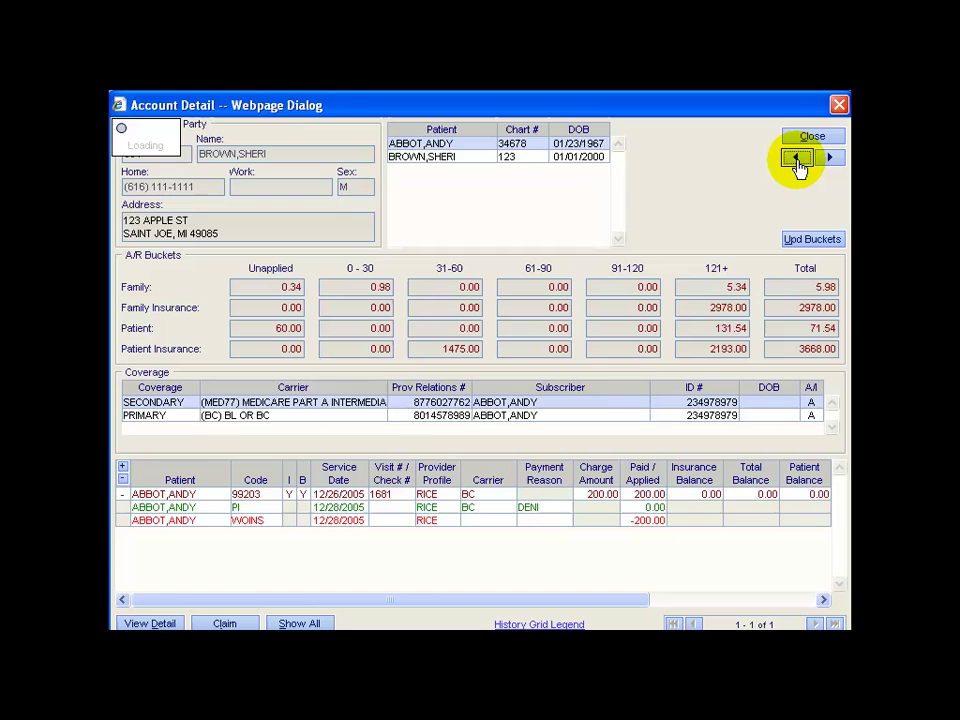
click(797, 158)
click(797, 160)
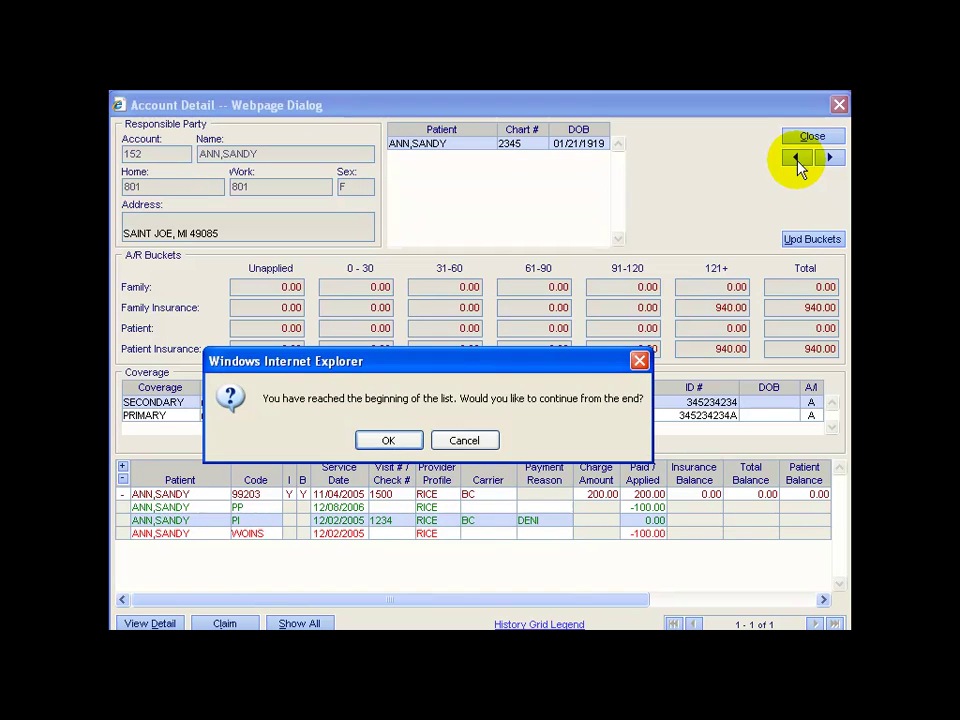
click(465, 441)
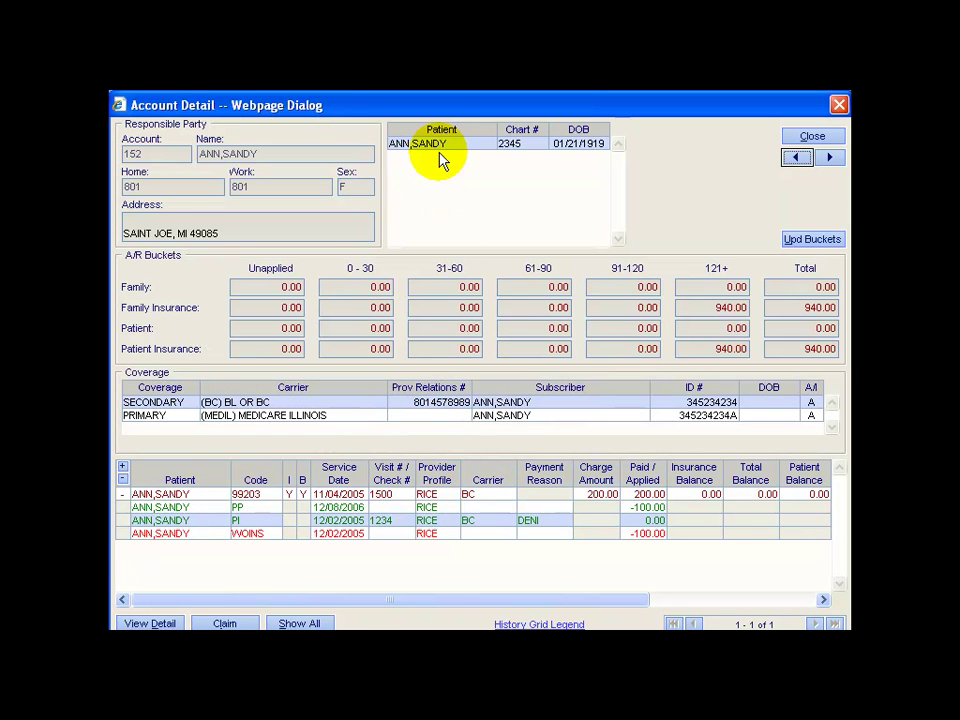
Step: Select the first denied entry and reposition the Account Detail window to show its charges
drag(477, 111, 475, 336)
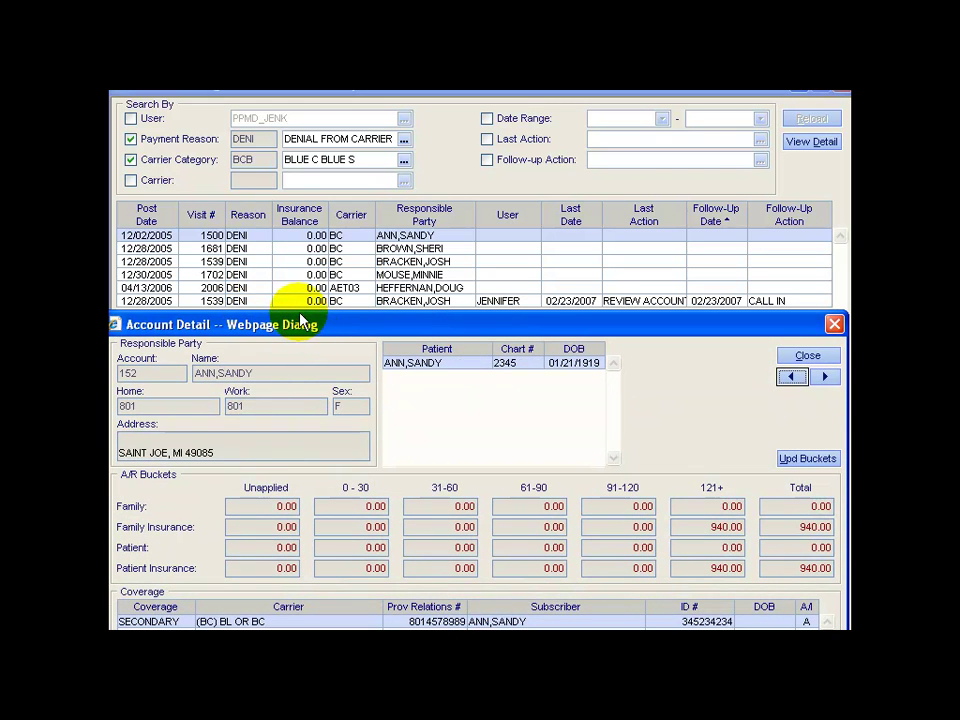
click(245, 238)
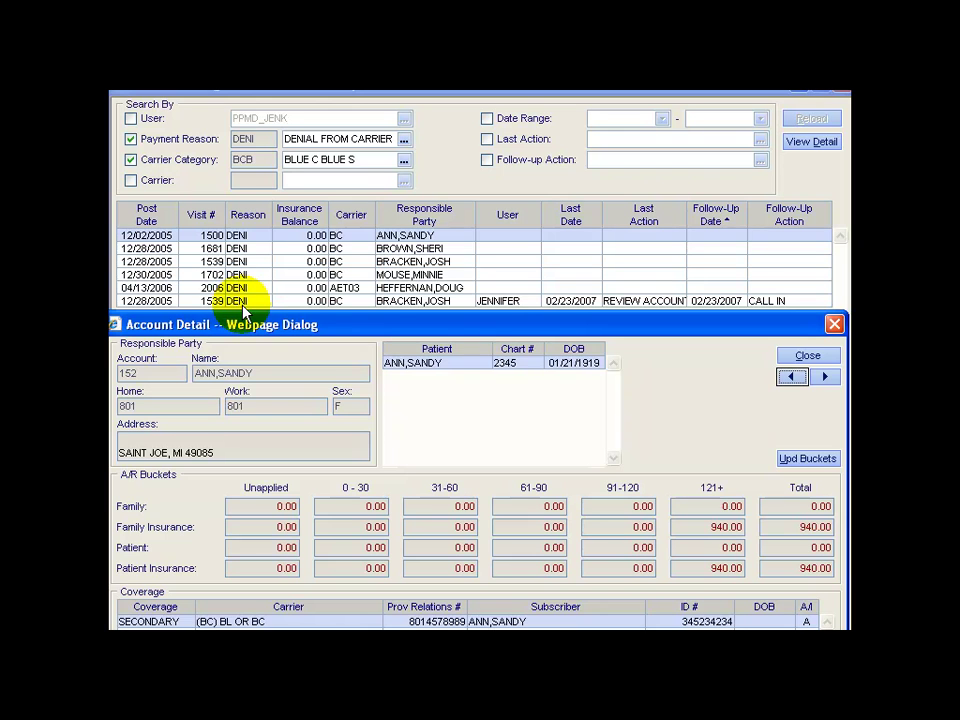
drag(410, 325, 424, 75)
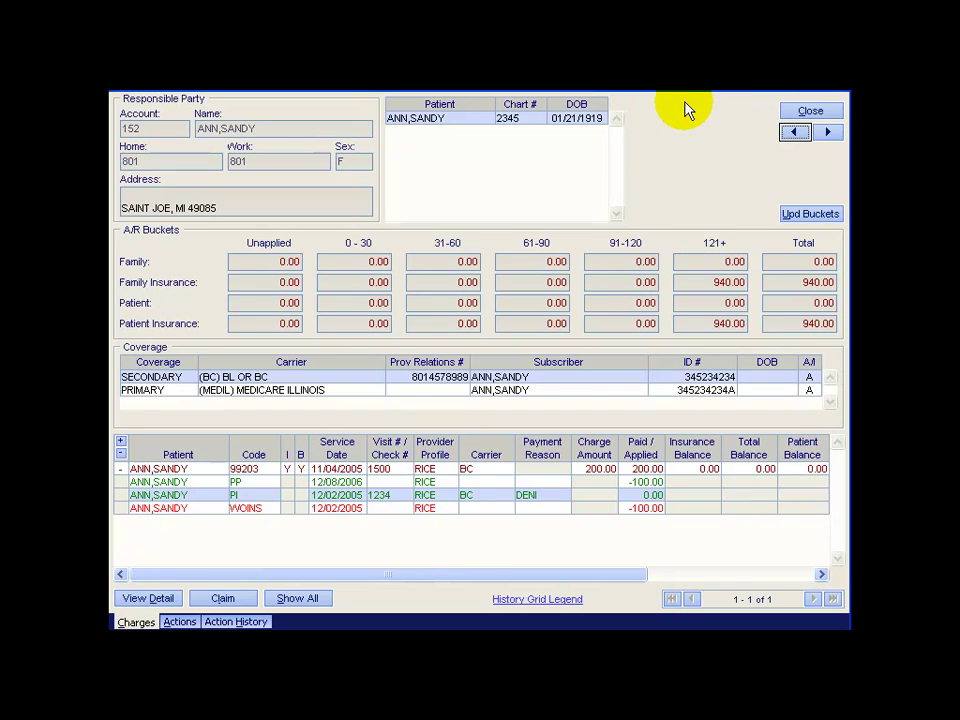
click(797, 138)
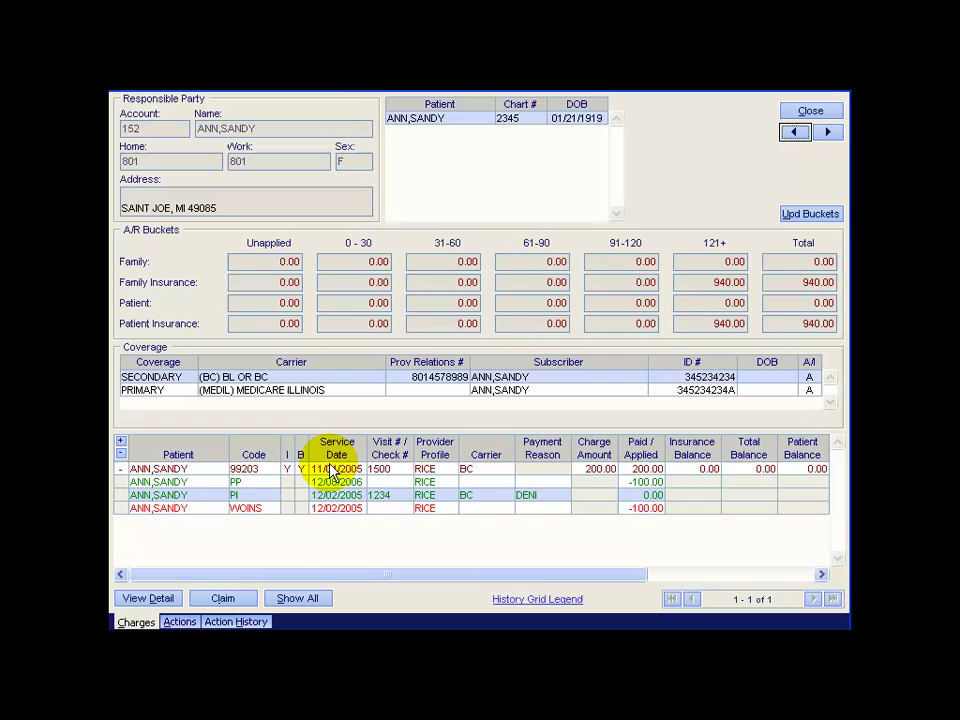
mouse_move(417, 472)
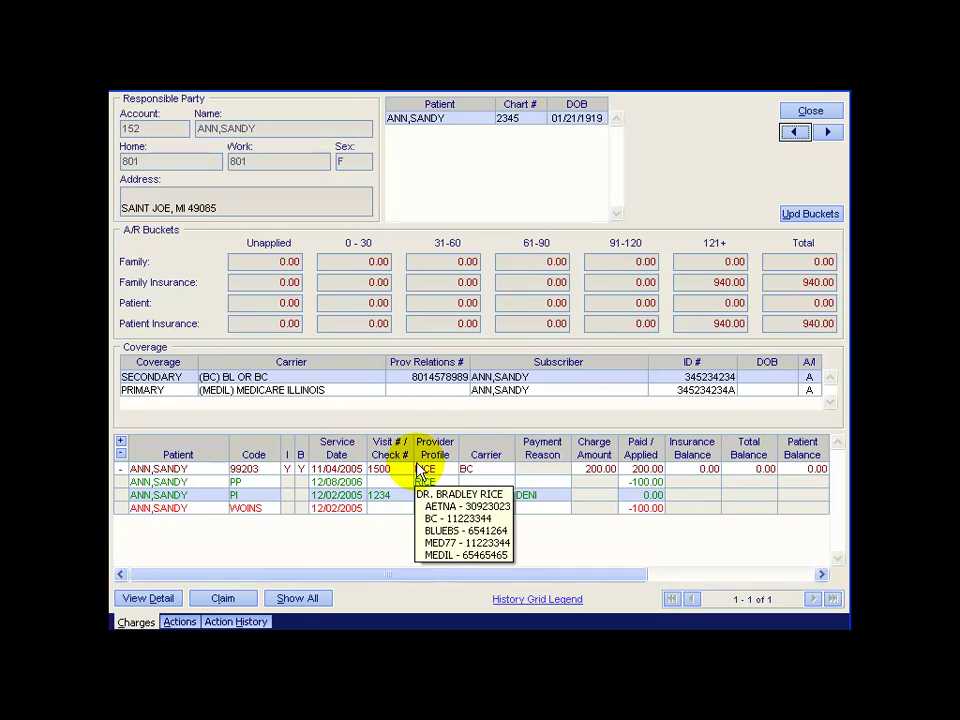
click(297, 598)
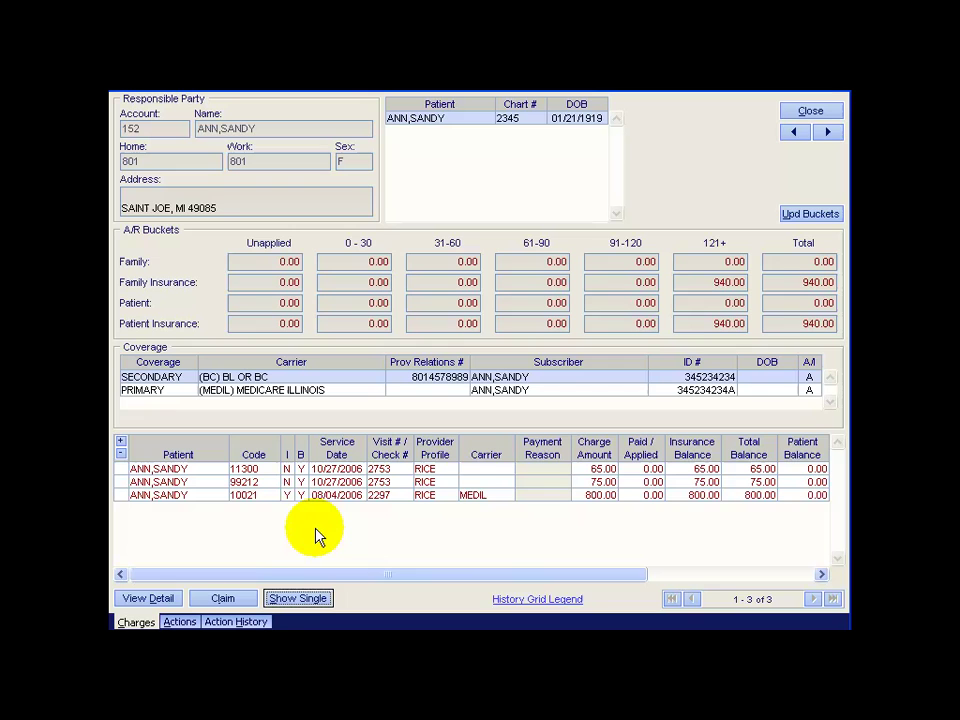
click(297, 598)
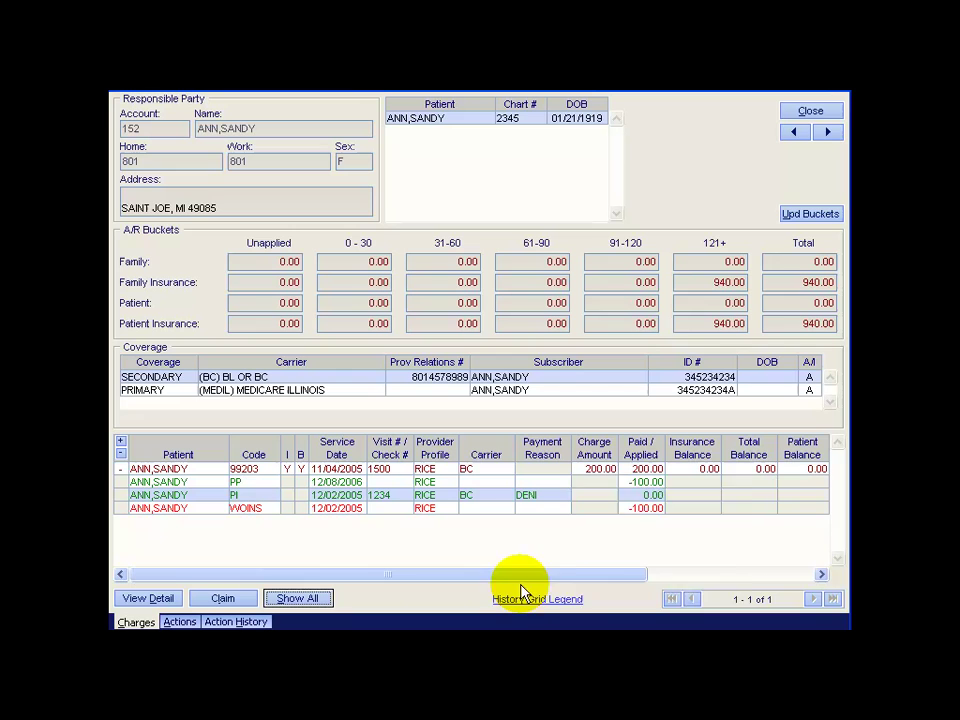
mouse_move(527, 605)
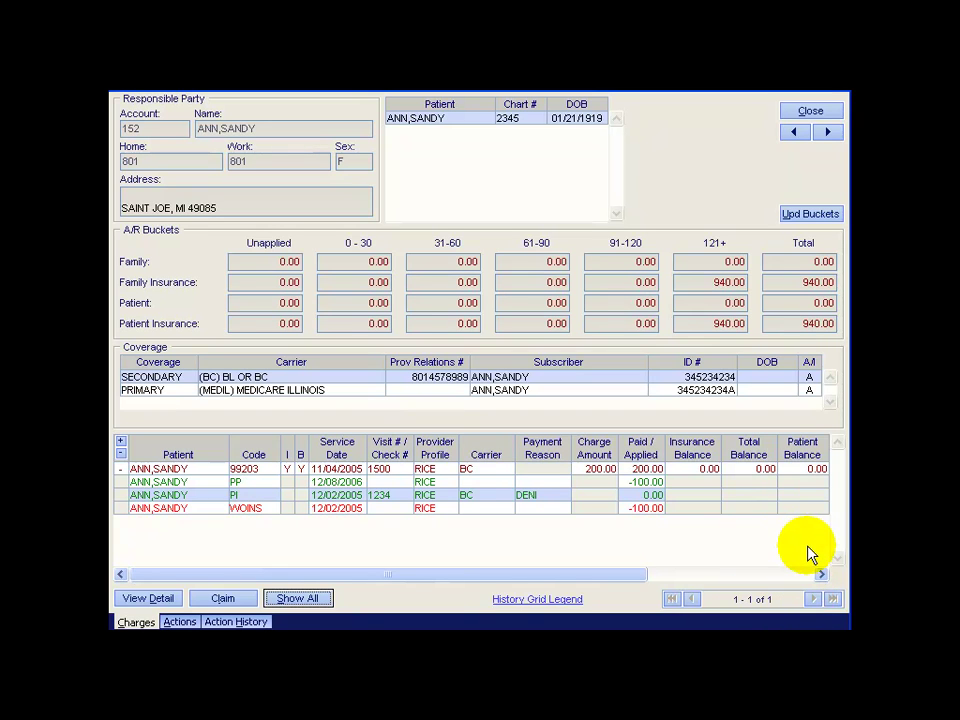
drag(467, 577, 675, 583)
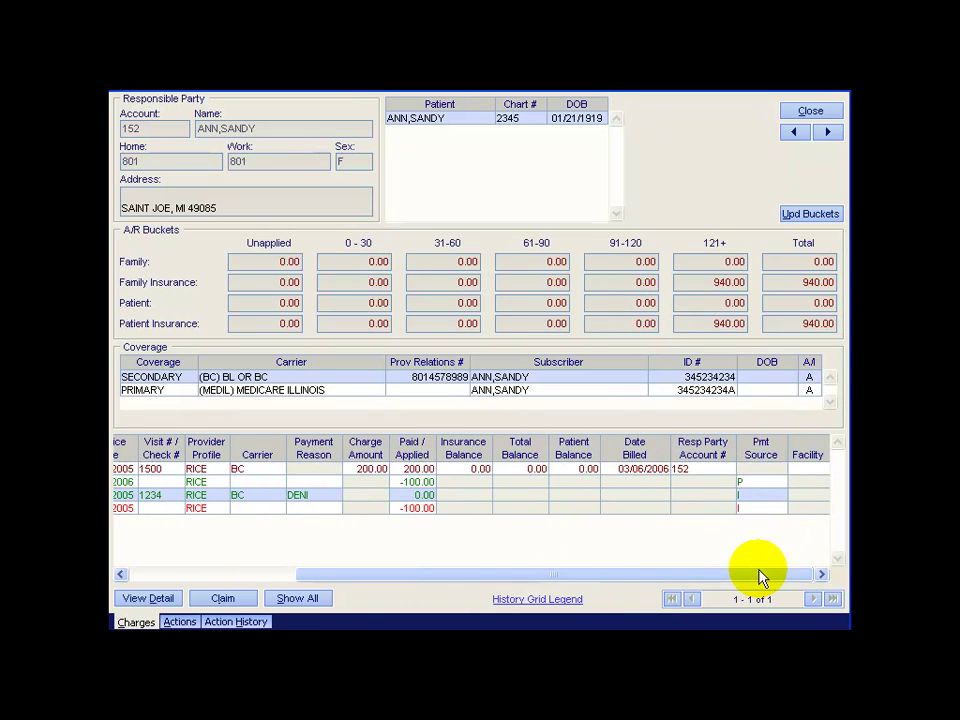
drag(756, 570, 541, 578)
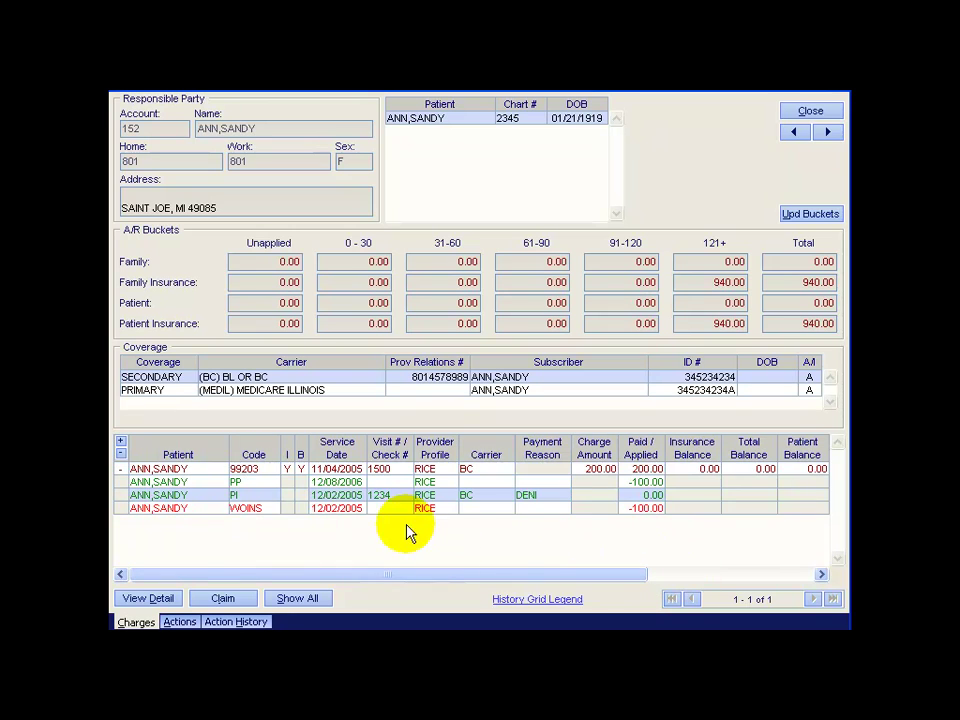
mouse_move(390, 474)
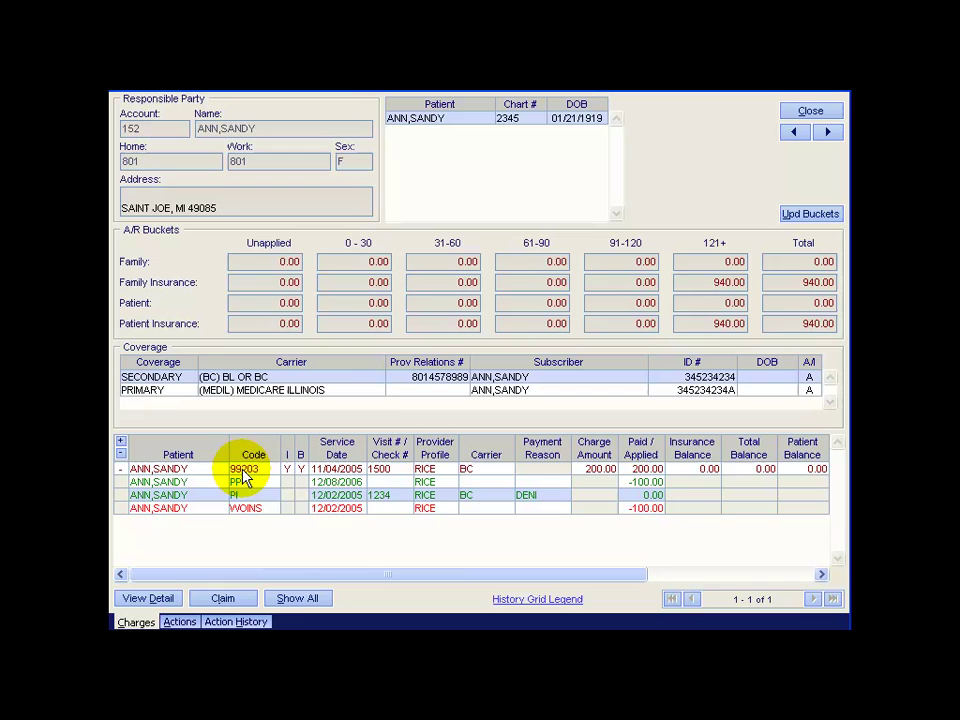
mouse_move(240, 480)
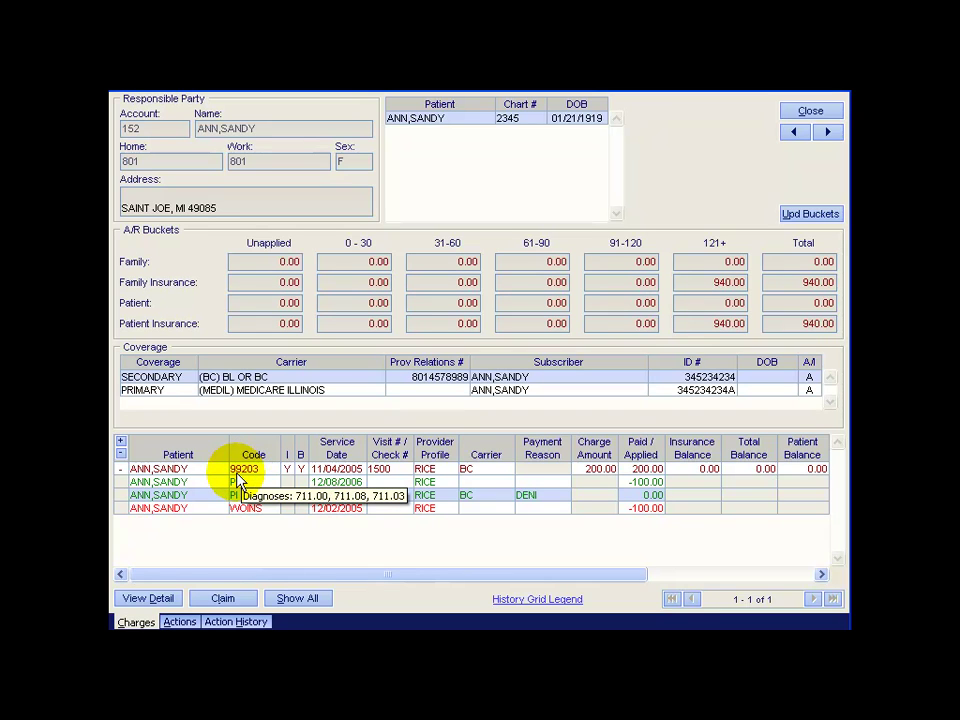
click(302, 469)
click(285, 484)
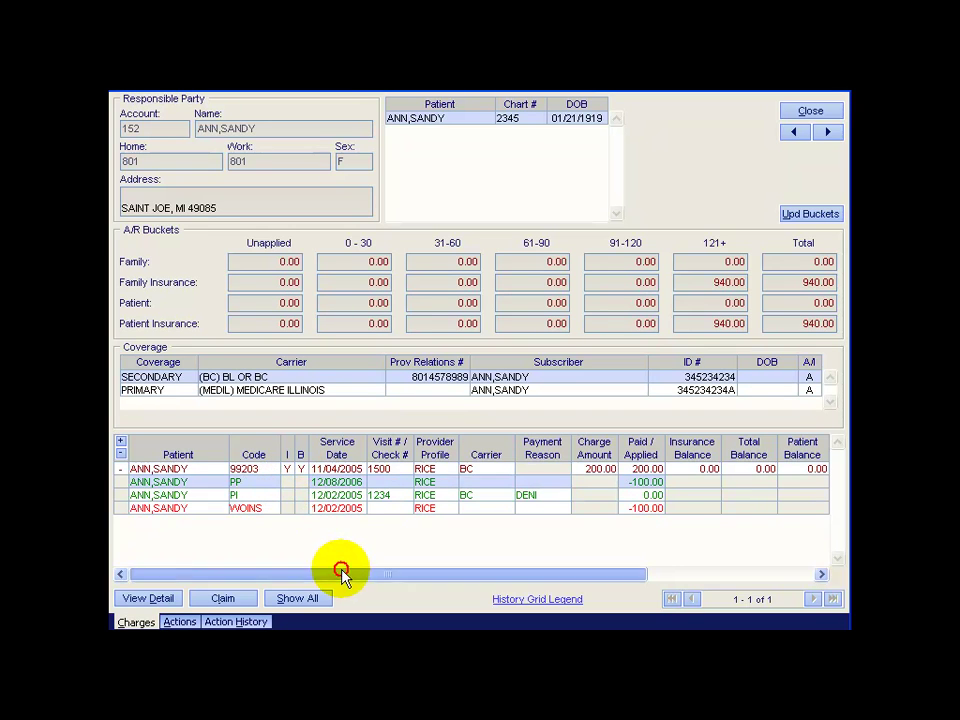
Step: Record a CALL IN action with note TEST and REBILL CLAIM as the next action
click(175, 622)
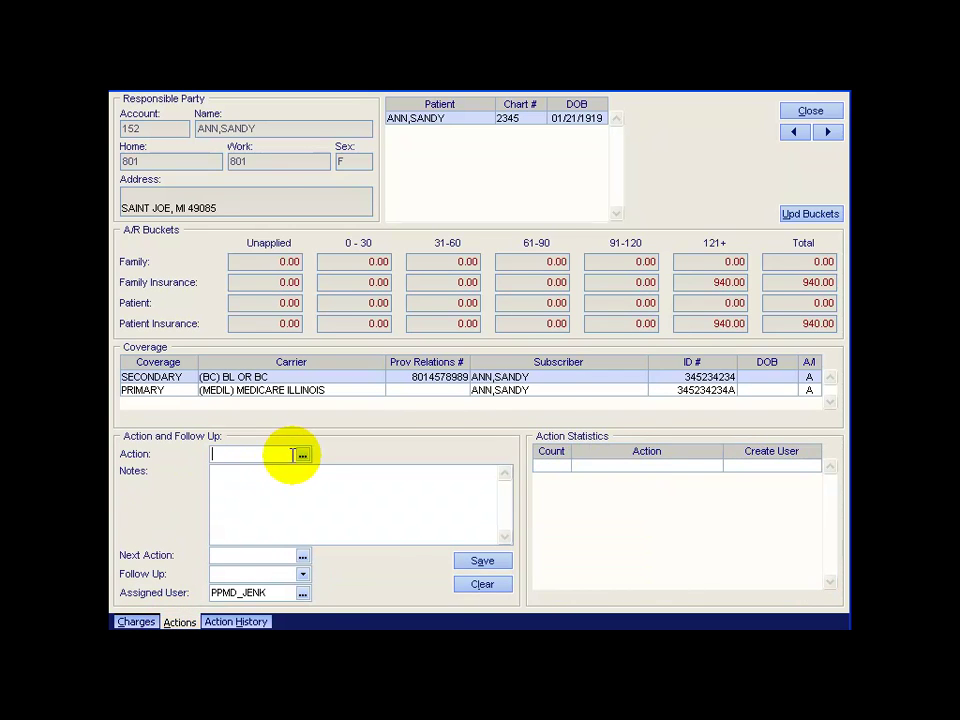
click(302, 454)
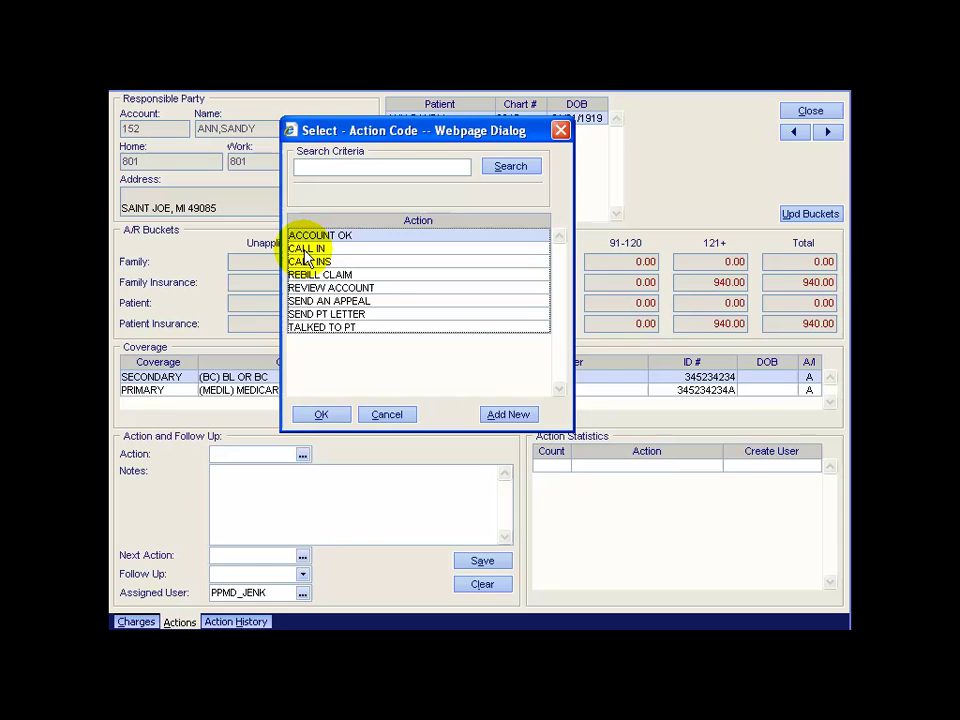
double_click(306, 248)
click(271, 488)
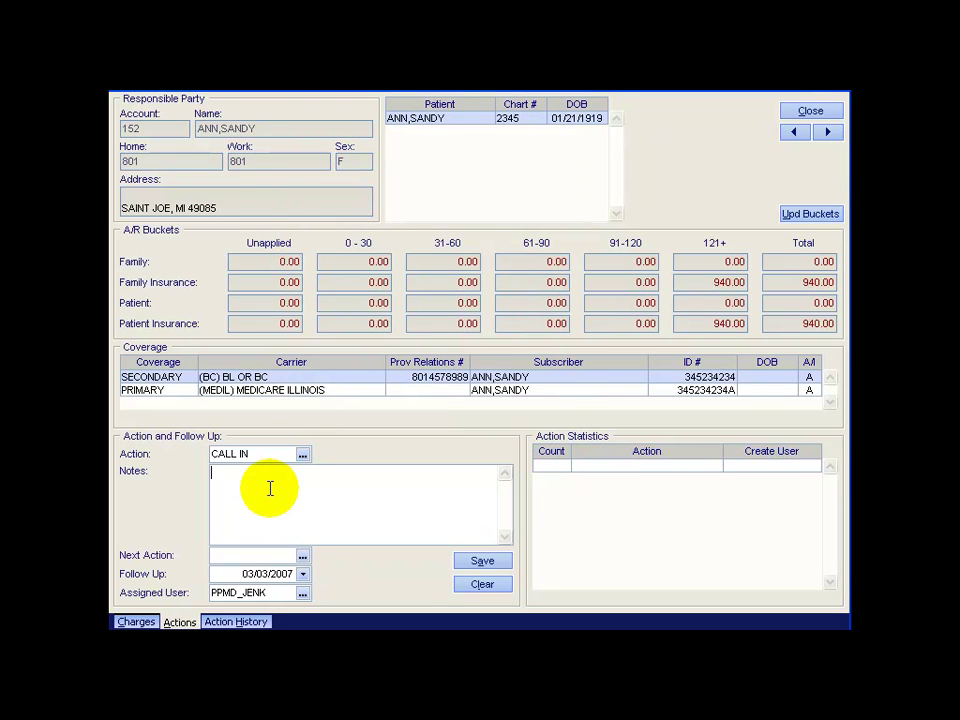
text(TEST)
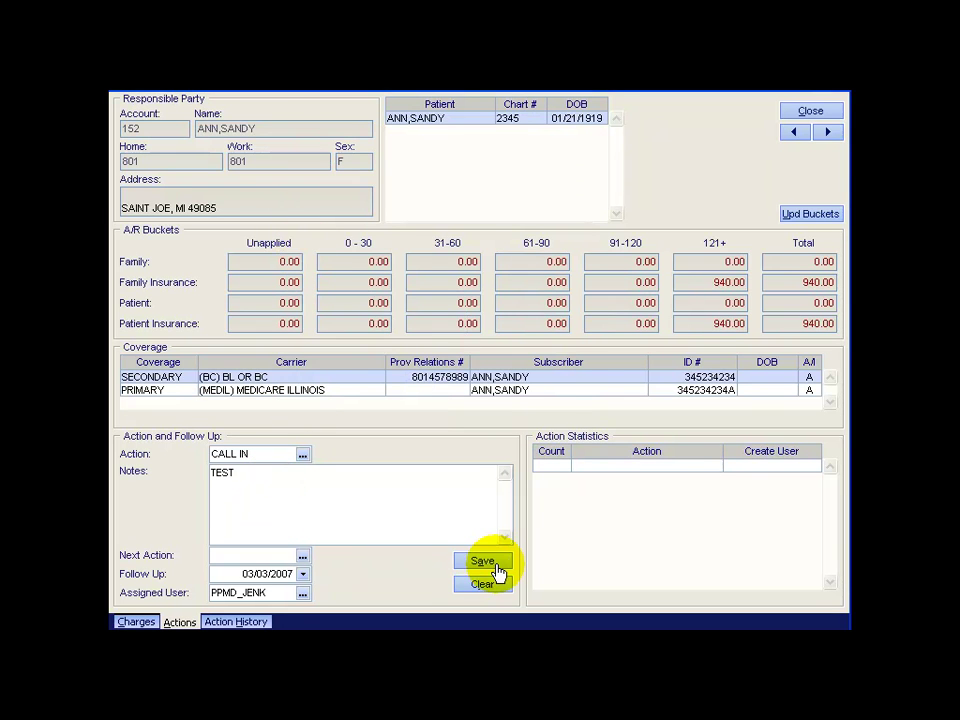
click(495, 565)
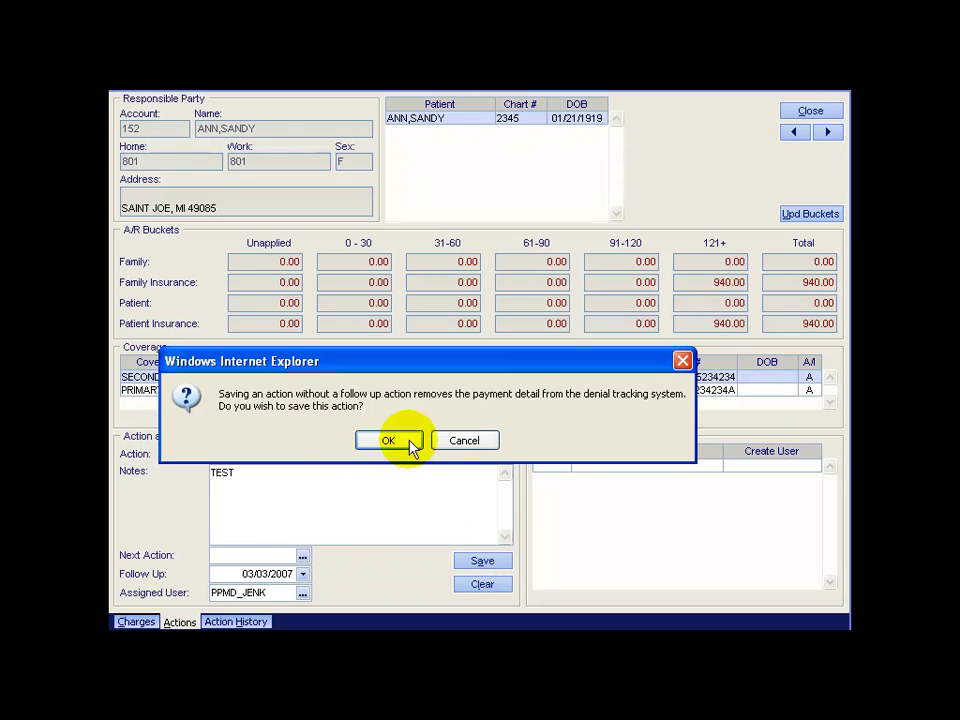
click(465, 442)
click(463, 442)
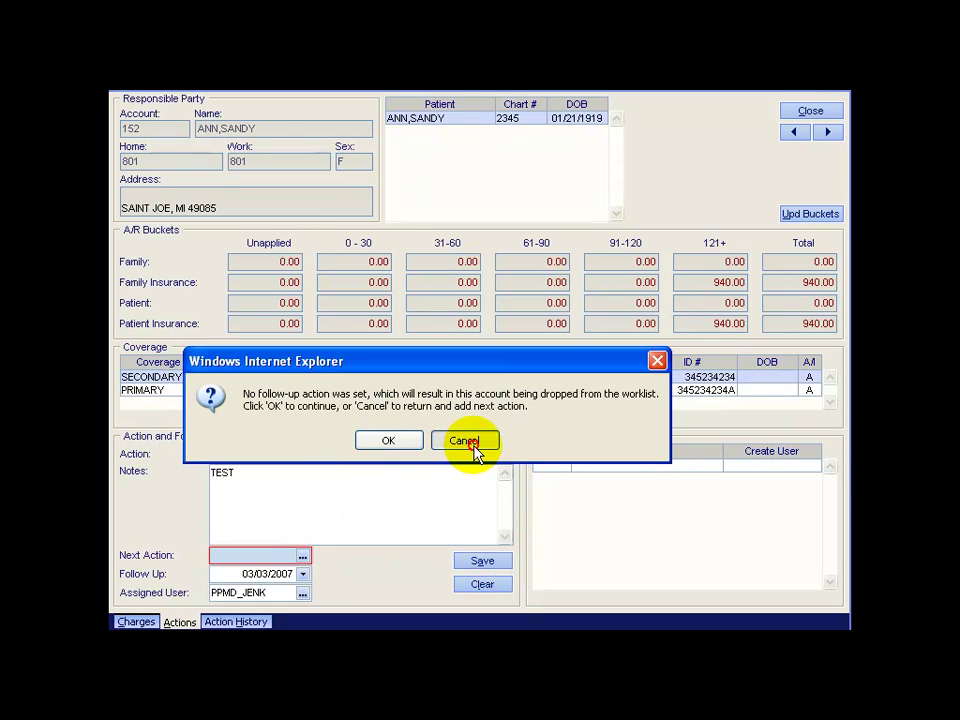
click(302, 556)
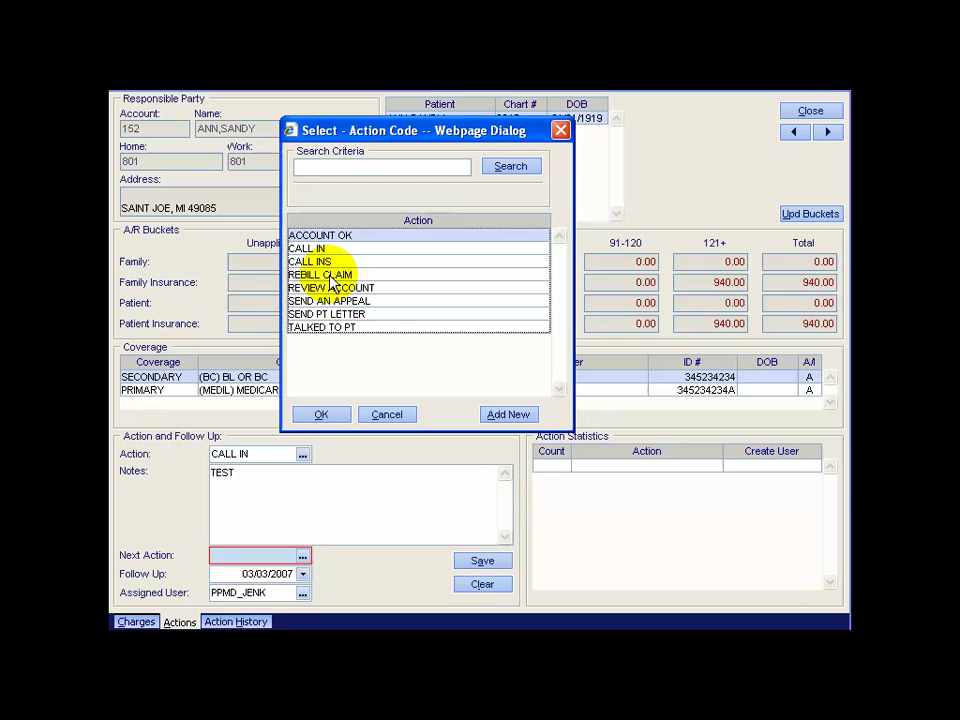
double_click(313, 274)
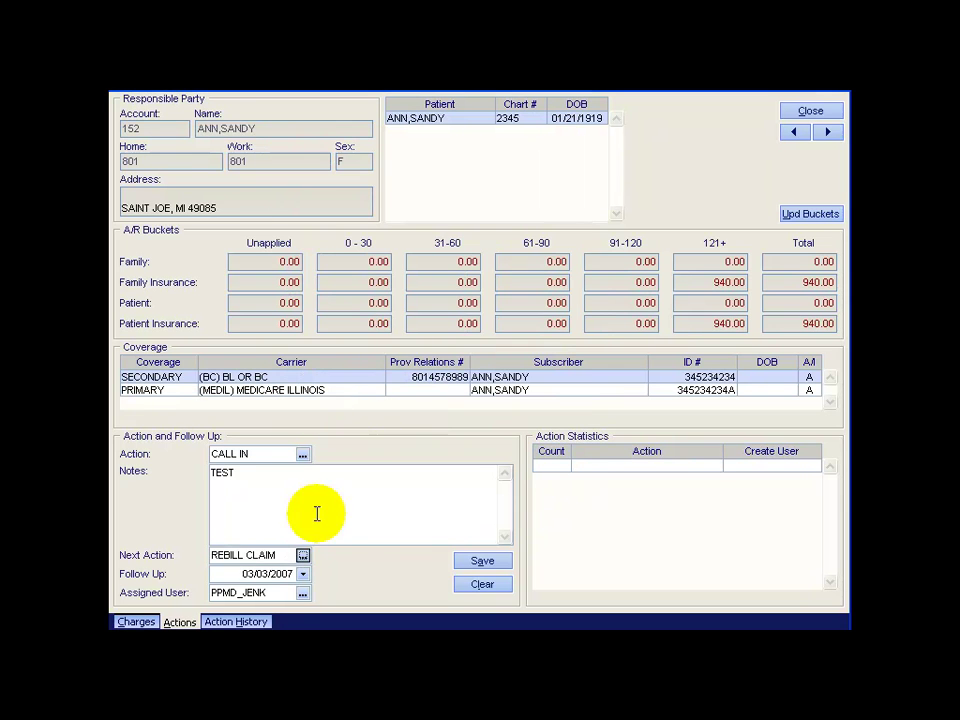
click(482, 562)
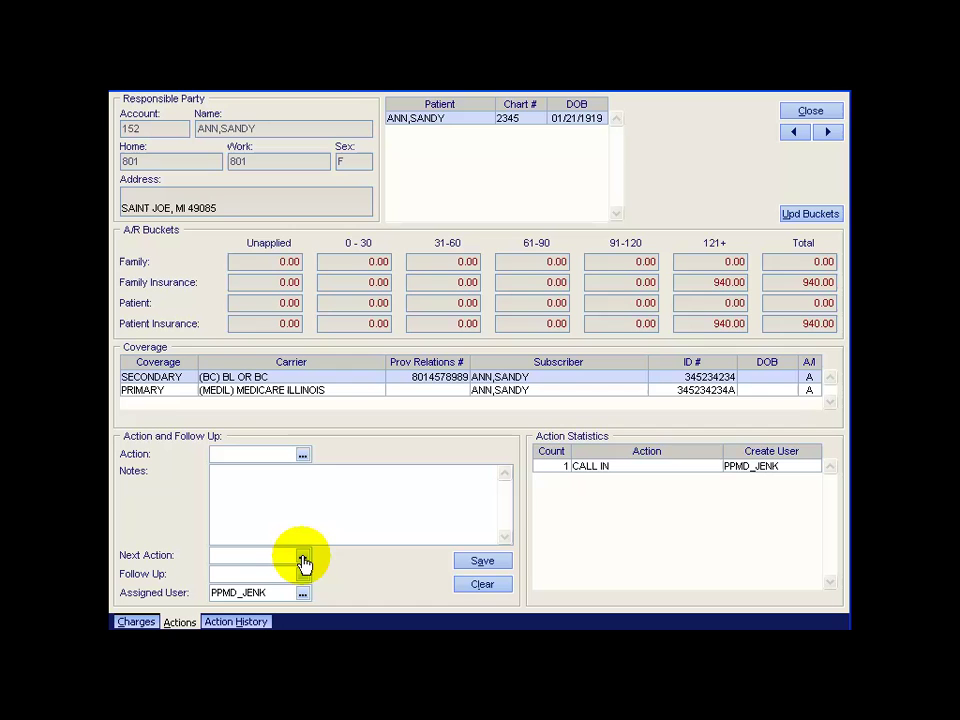
Step: Log a REVIEW ACCOUNT action noted 'CHECK IS ON THE WAY -' with no follow-up, accepting both prompts
click(303, 457)
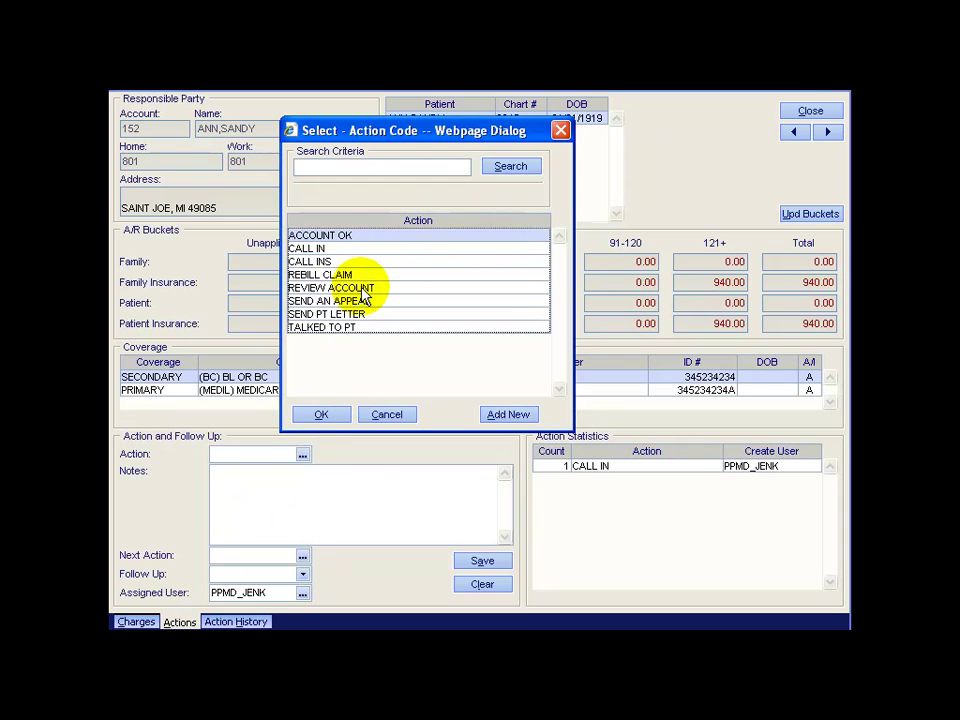
double_click(341, 292)
click(347, 494)
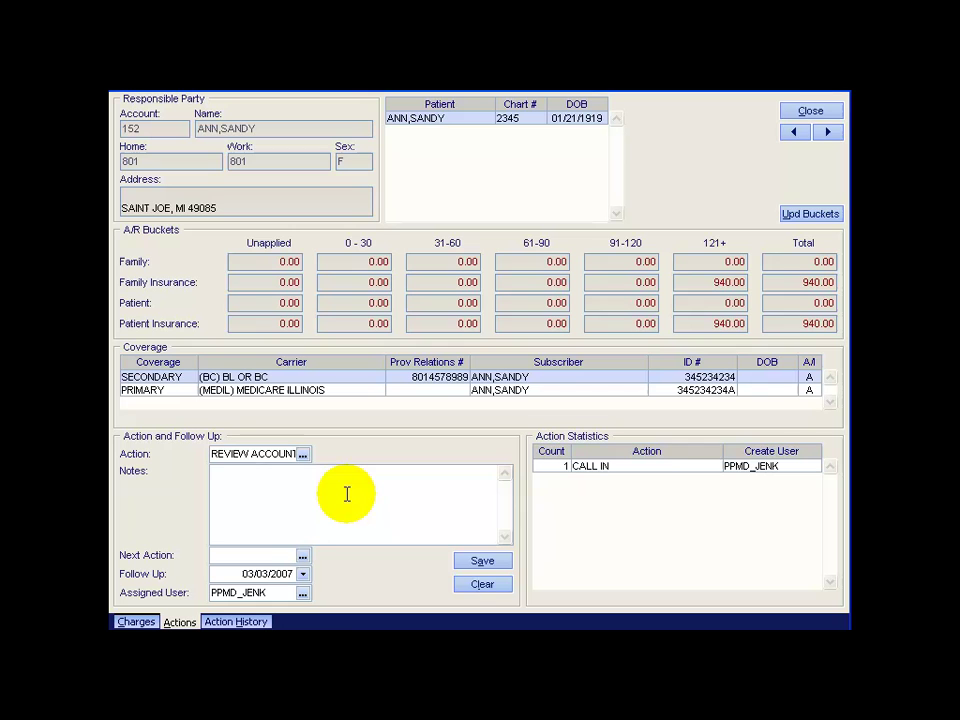
text(CHECK IS ON THE WAY -)
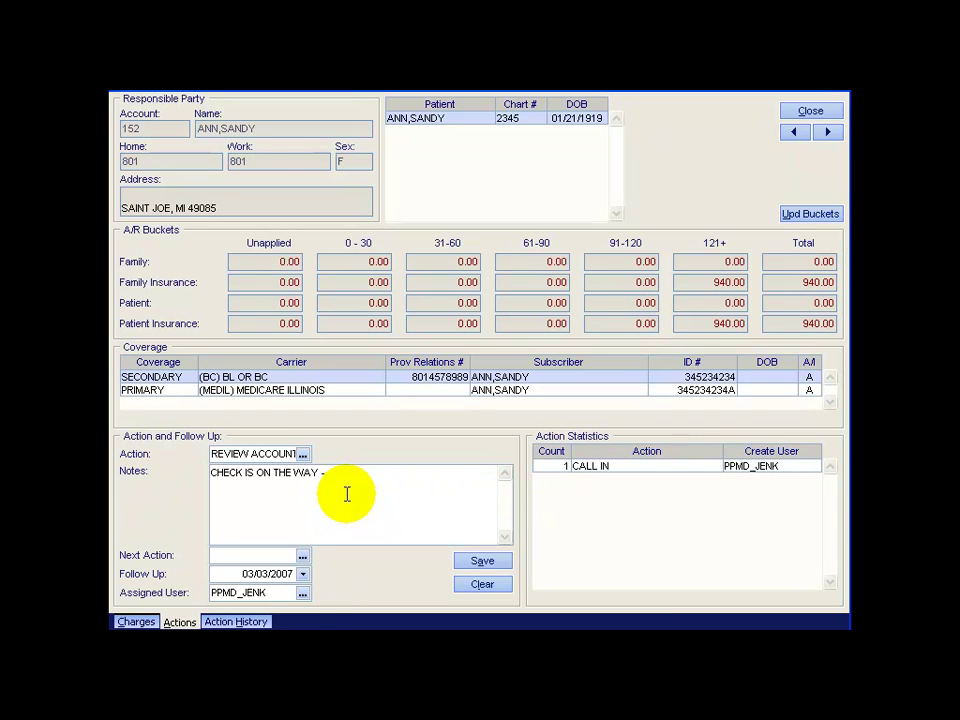
click(478, 562)
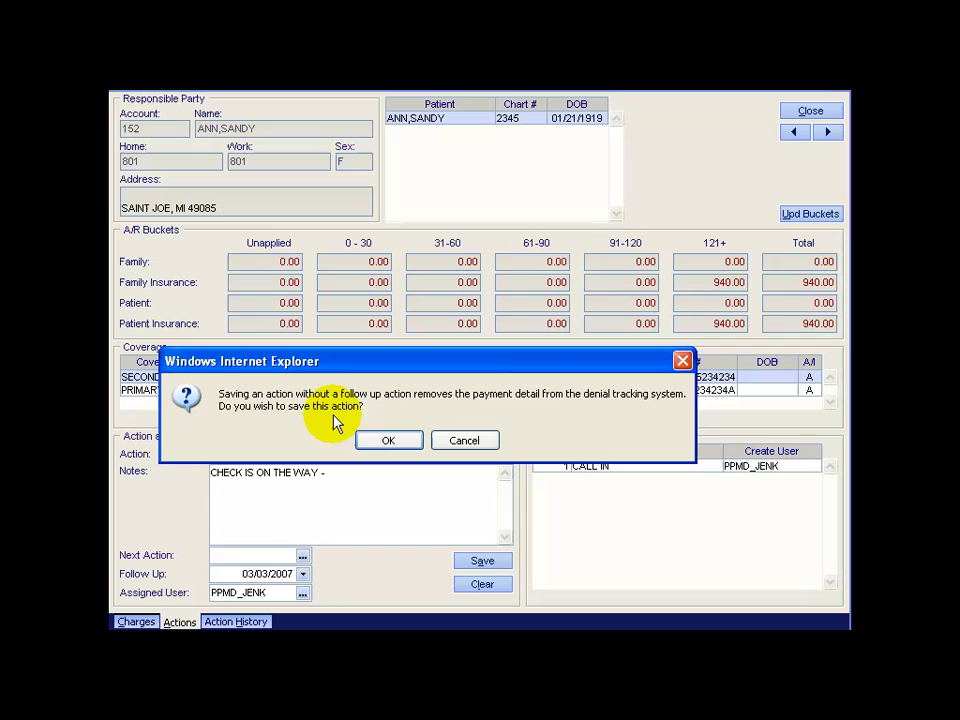
click(393, 447)
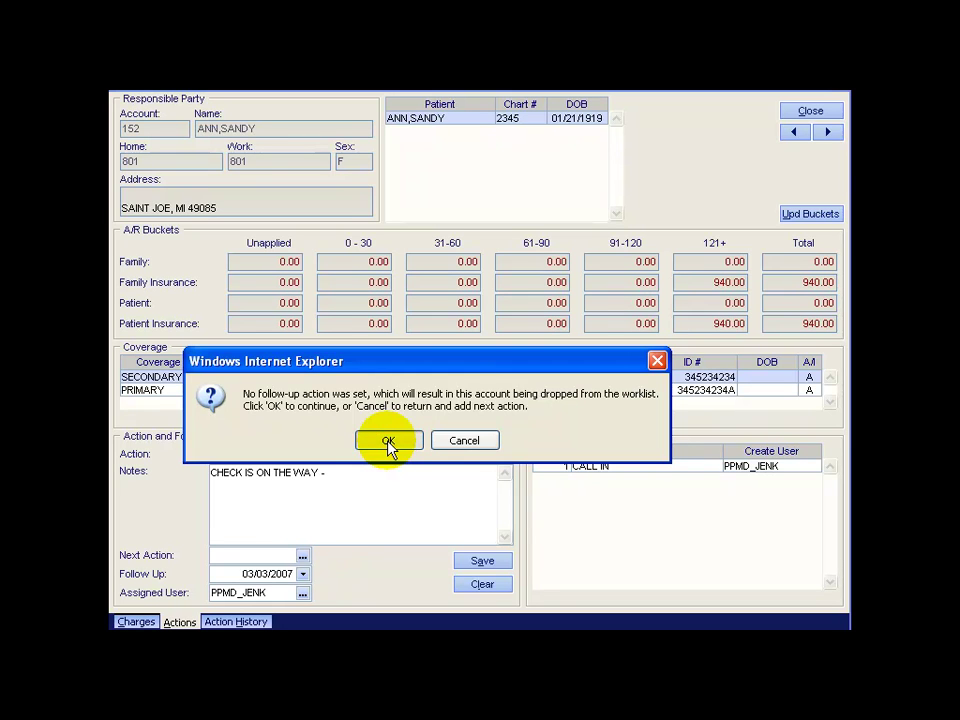
click(388, 443)
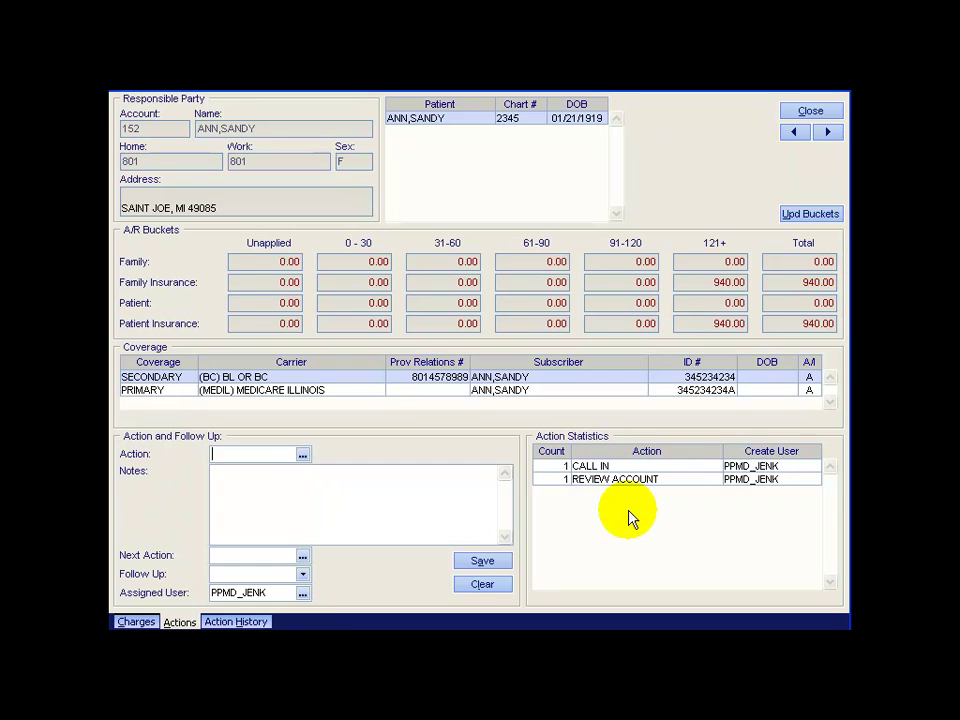
Step: Review the next denied account's charges and action history, then close the account and denial windows
click(826, 133)
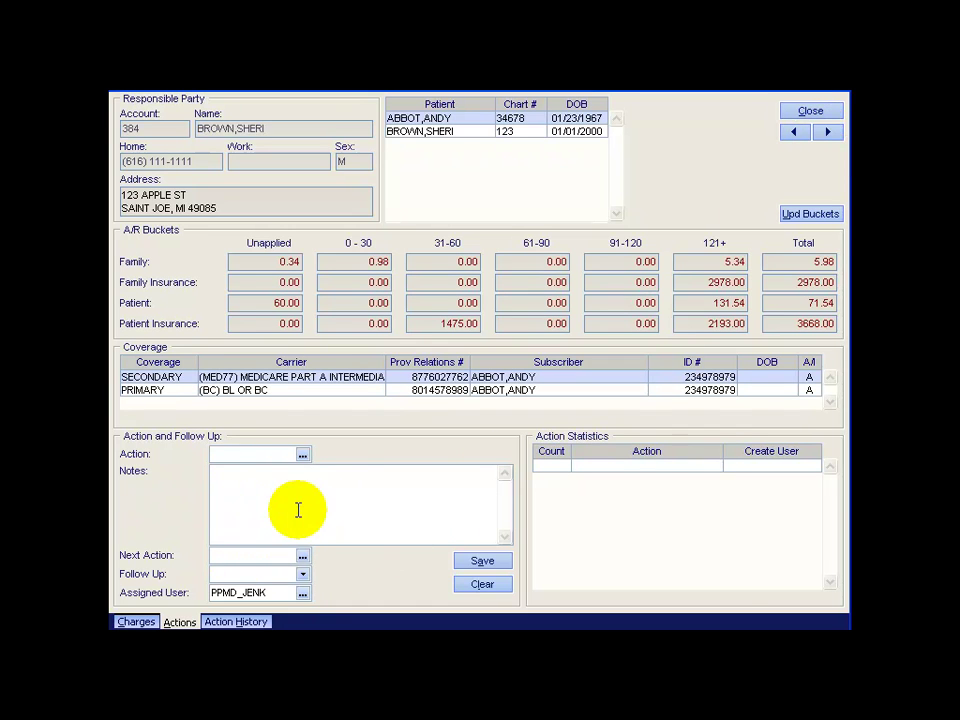
click(134, 621)
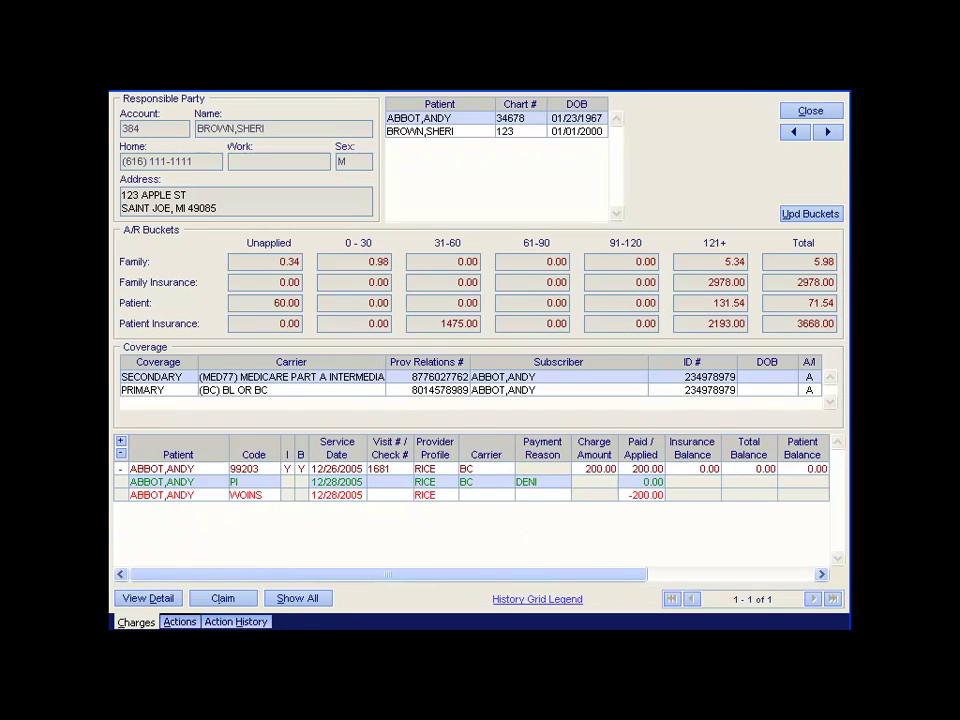
click(233, 621)
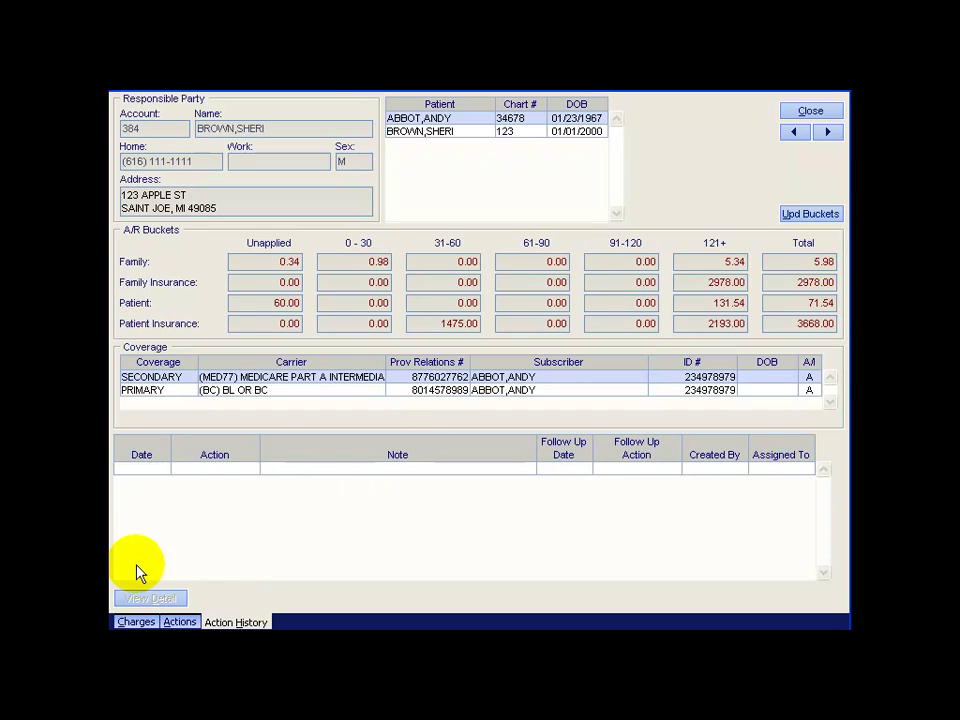
click(806, 116)
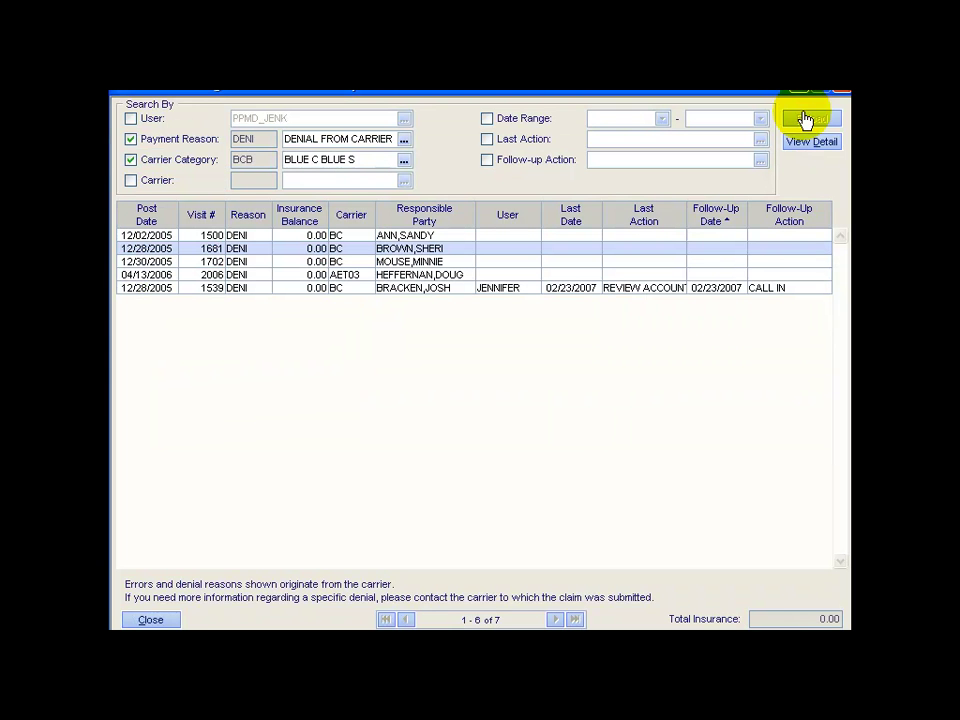
click(152, 619)
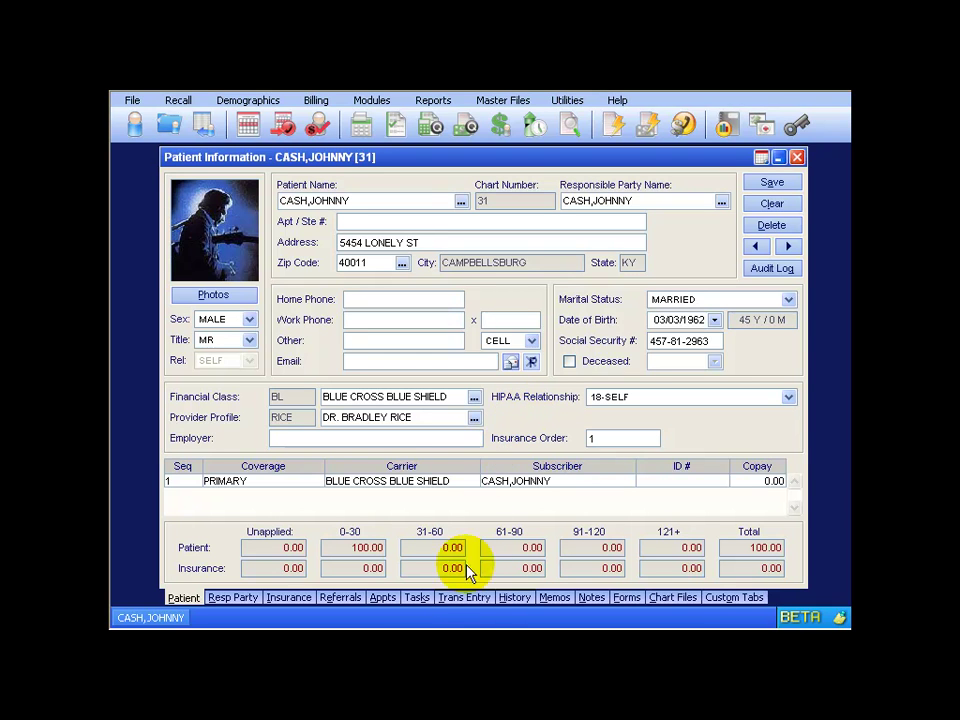
Step: Enter a 100.00 patient payment by check 1234, disbursed oldest to newest
click(462, 600)
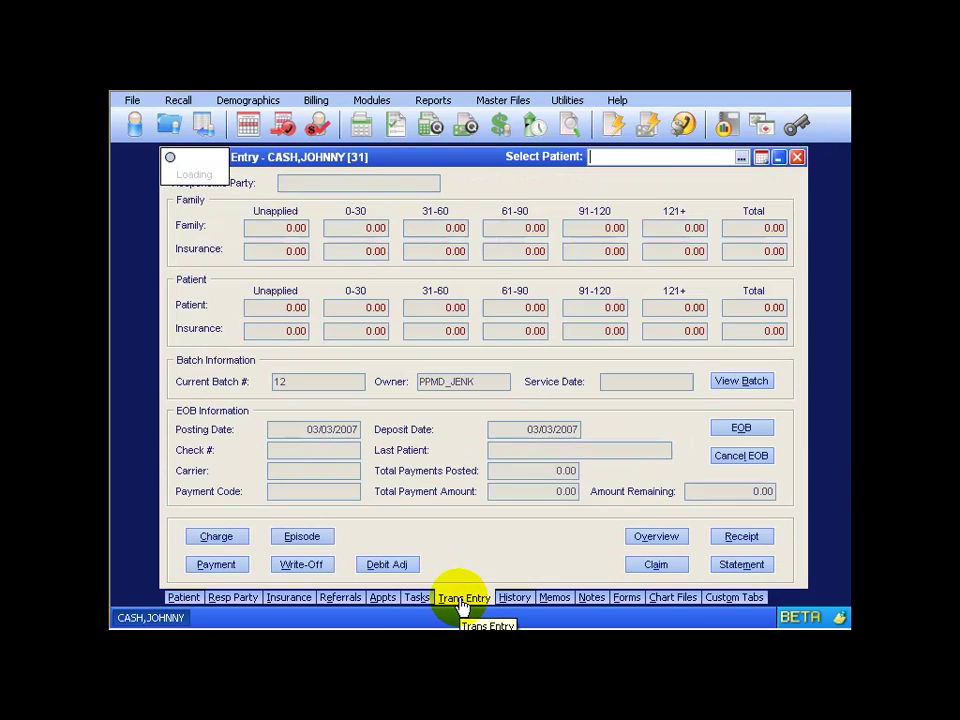
click(208, 566)
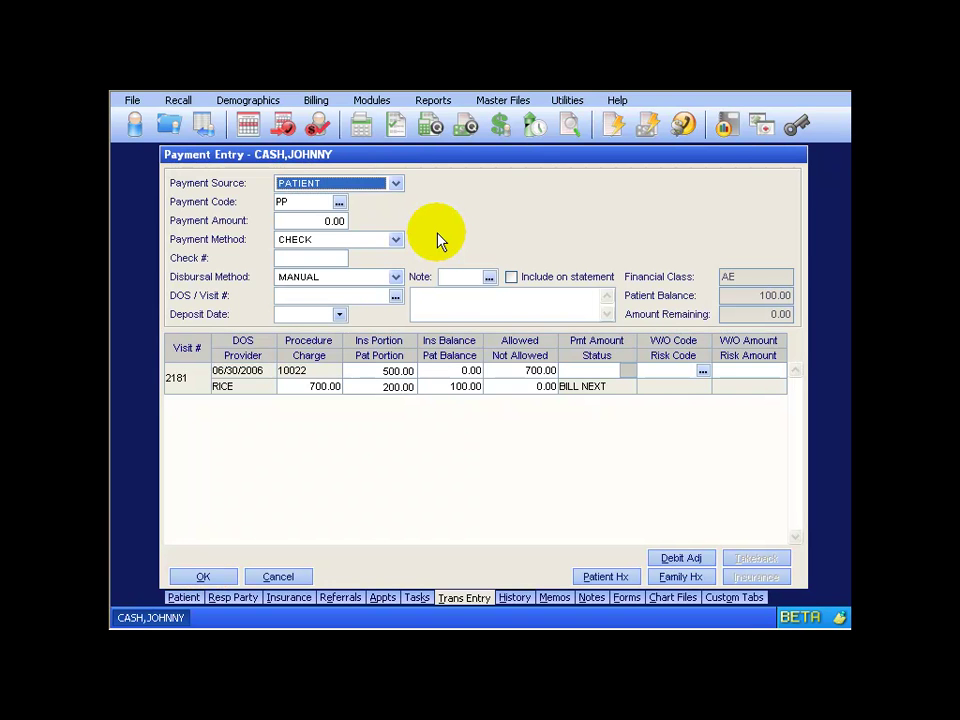
key(Tab)
key(Tab)
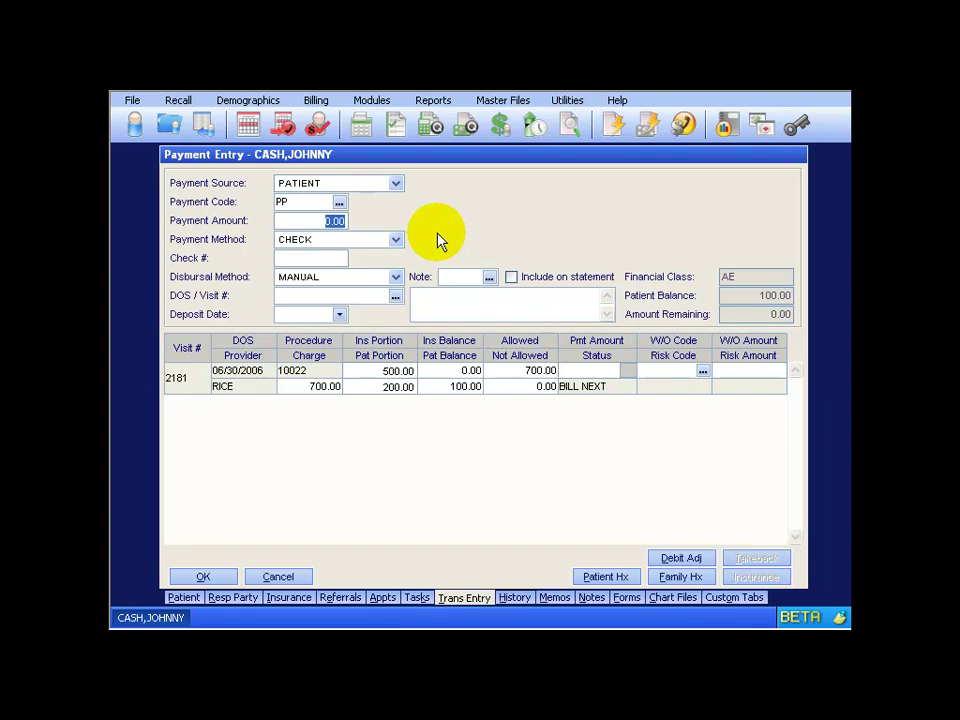
text(100)
key(Tab)
key(Tab)
text(1234)
click(394, 275)
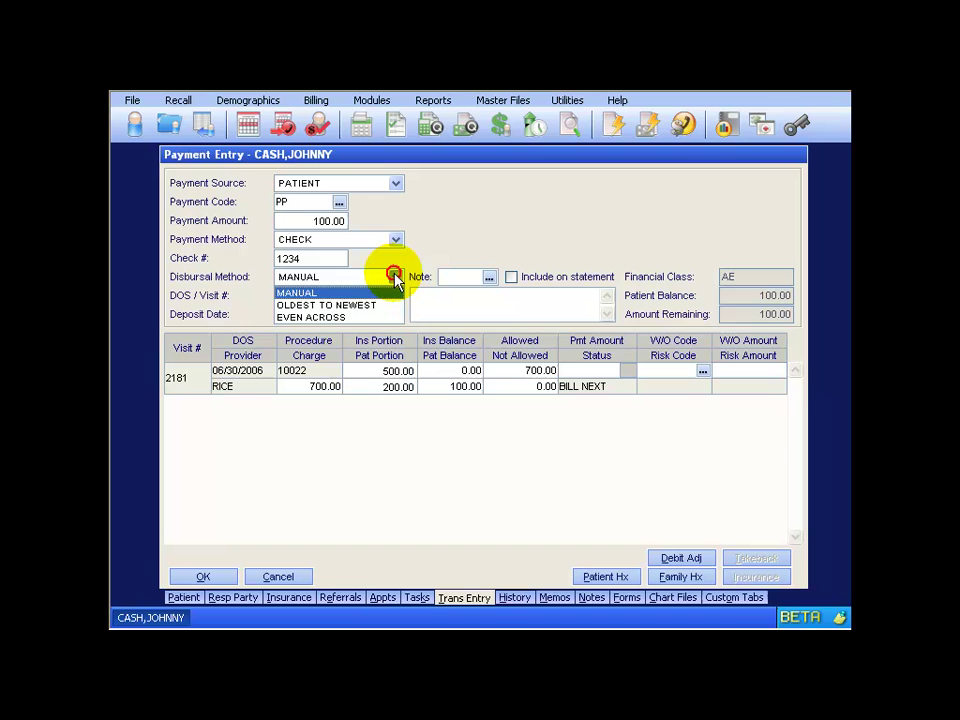
click(378, 304)
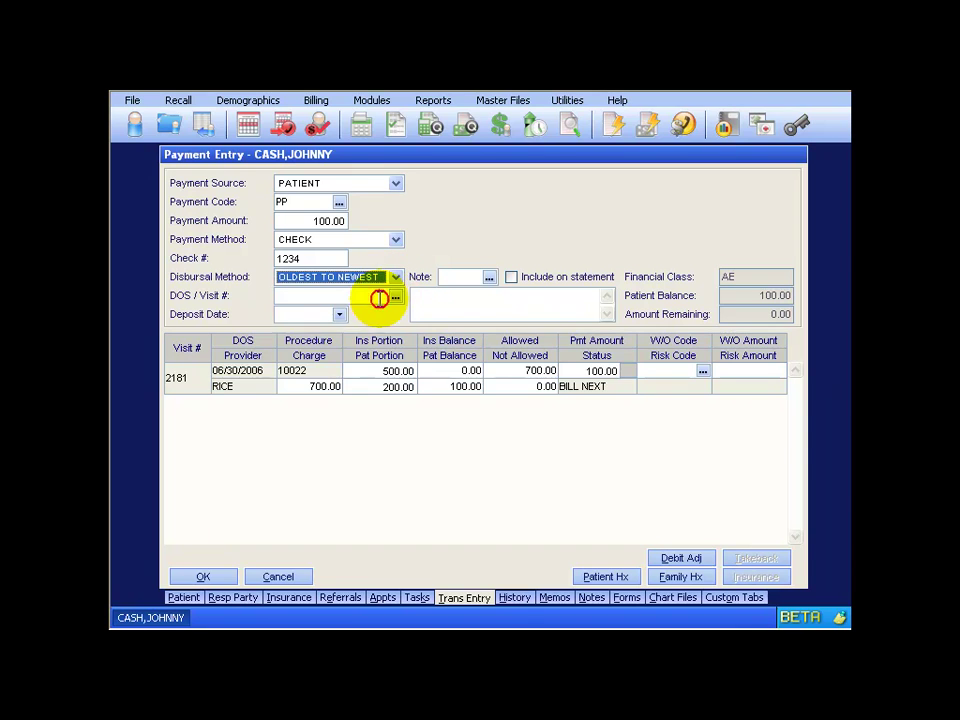
Step: Attach a COPAY reason code of 100.00 to visit 2181's payment, accepting the totals warning
click(628, 376)
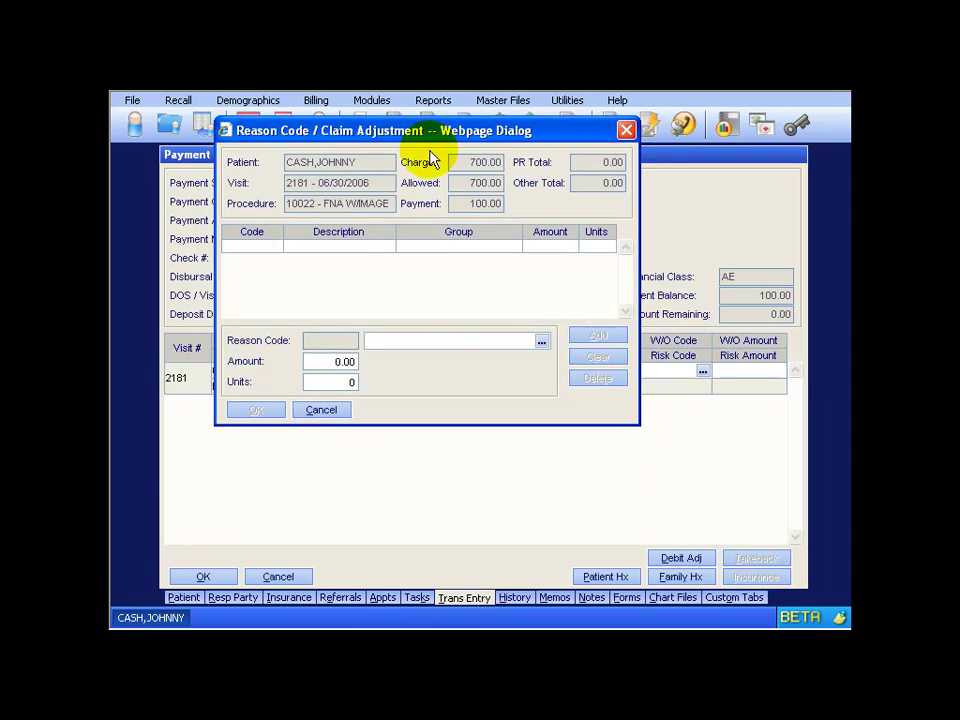
drag(456, 139, 392, 197)
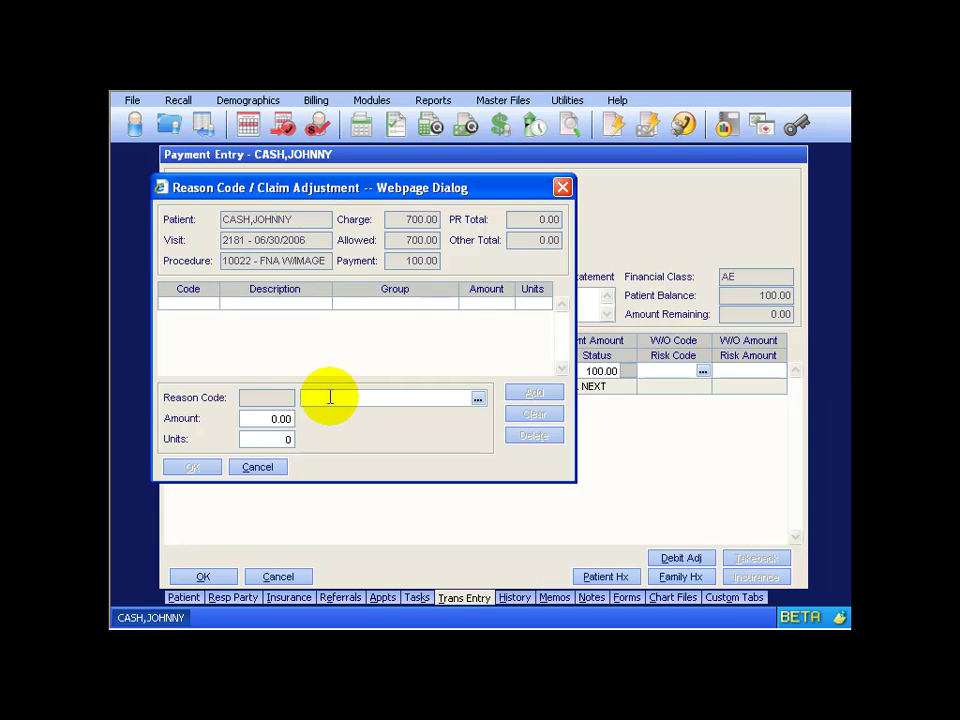
text(COPAY)
key(Tab)
text(100)
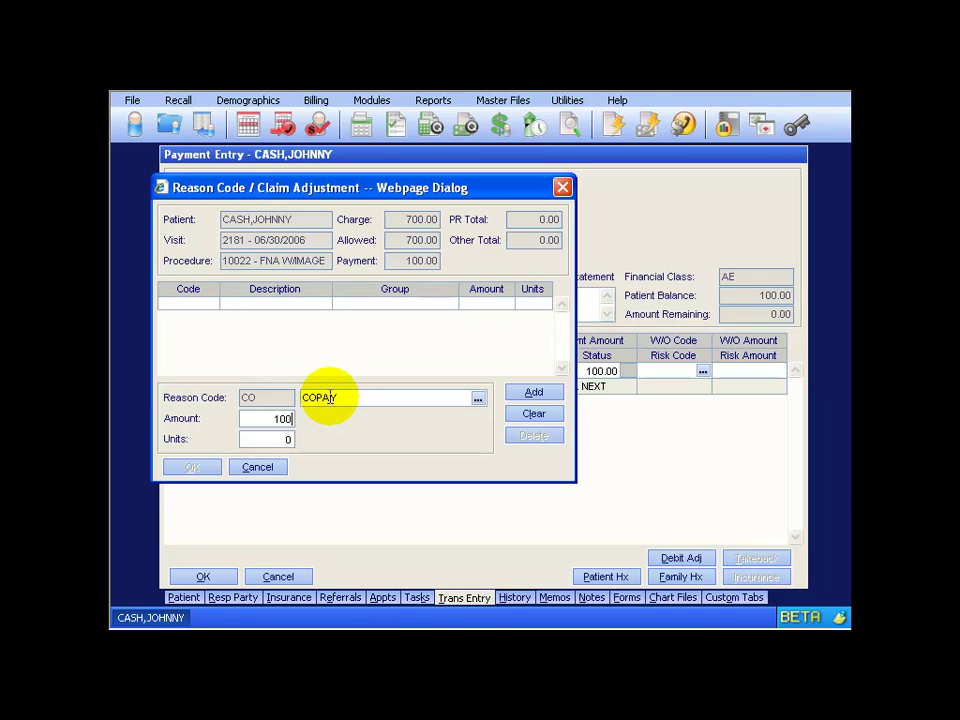
key(Tab)
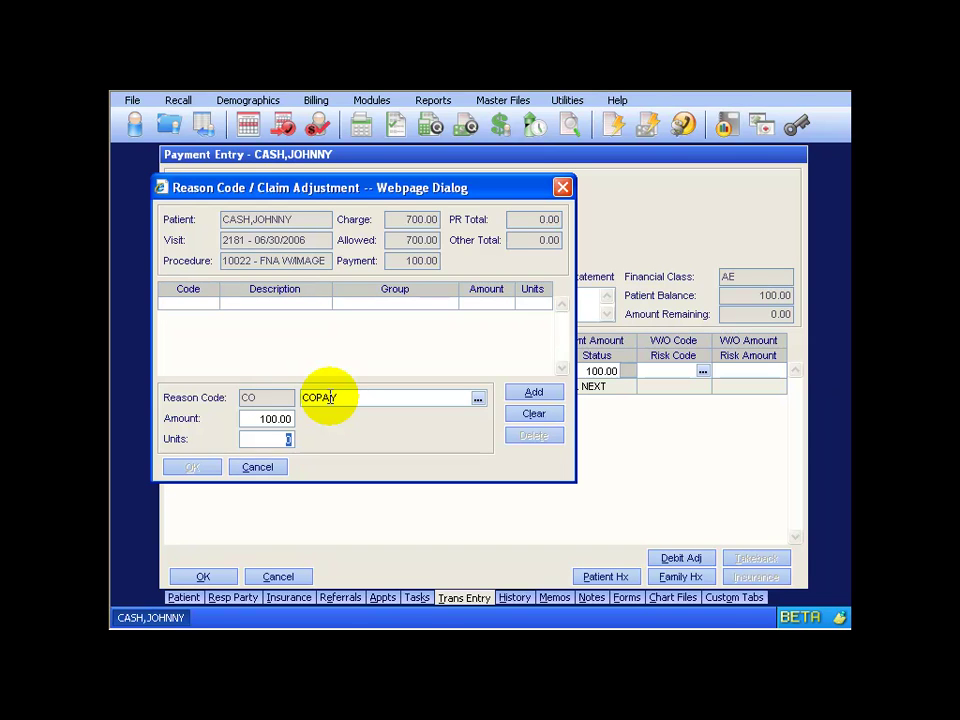
click(536, 393)
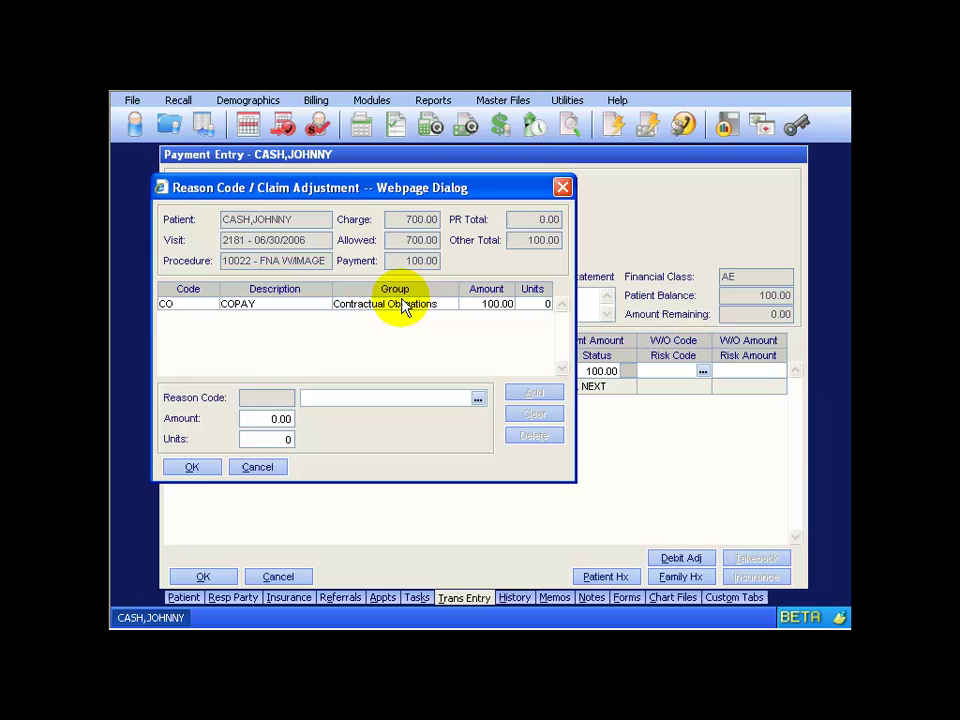
click(193, 468)
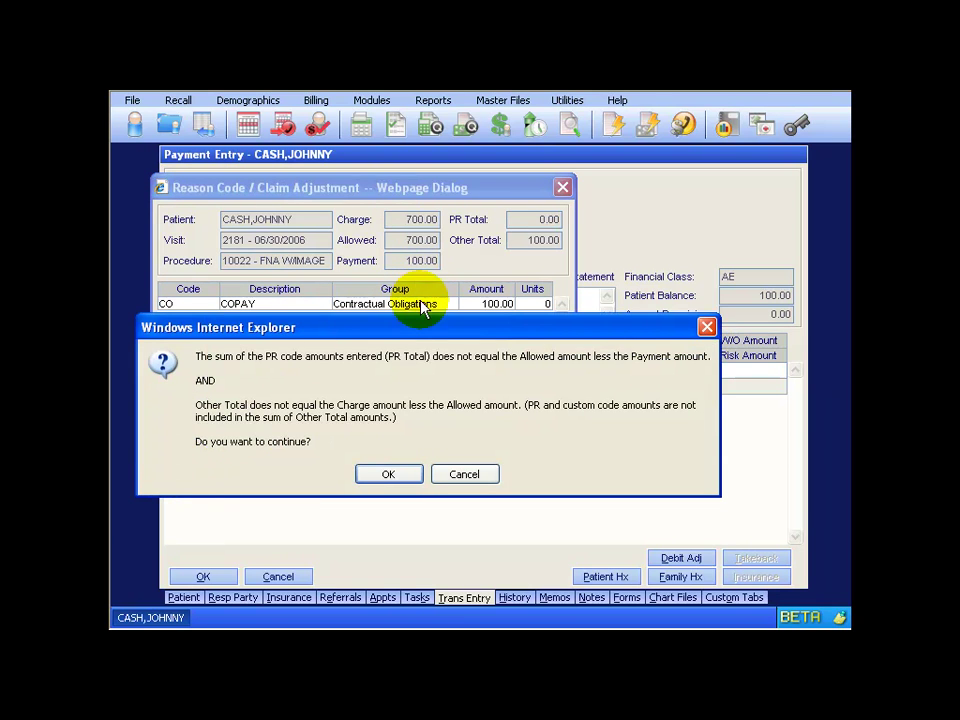
click(388, 476)
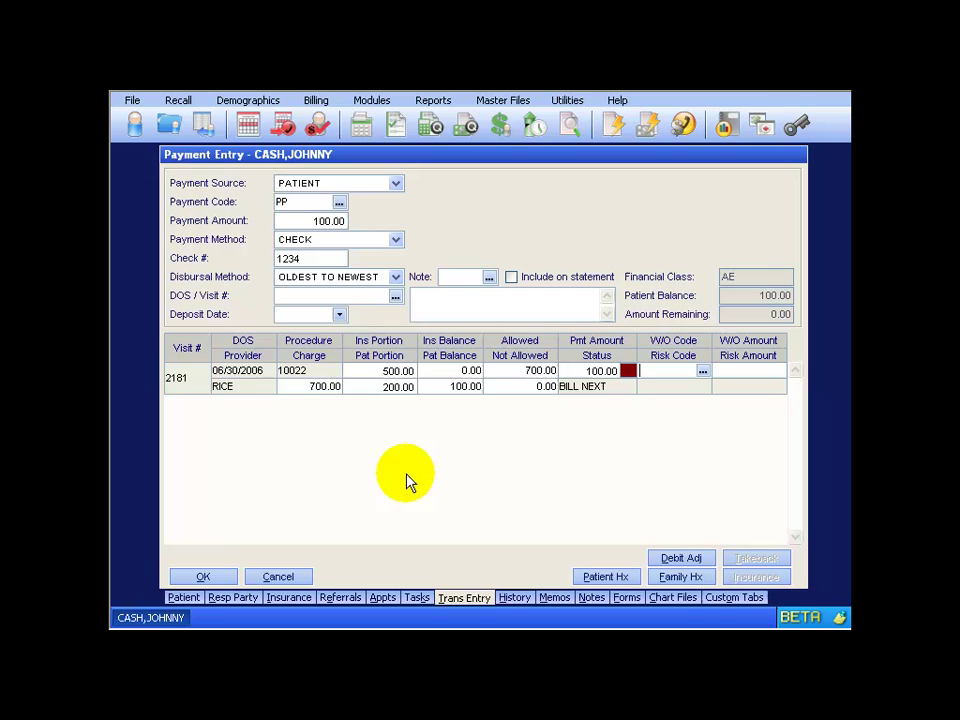
Step: Save the payment and review visit 10022's patient payment detail in the financial history
click(201, 582)
click(515, 598)
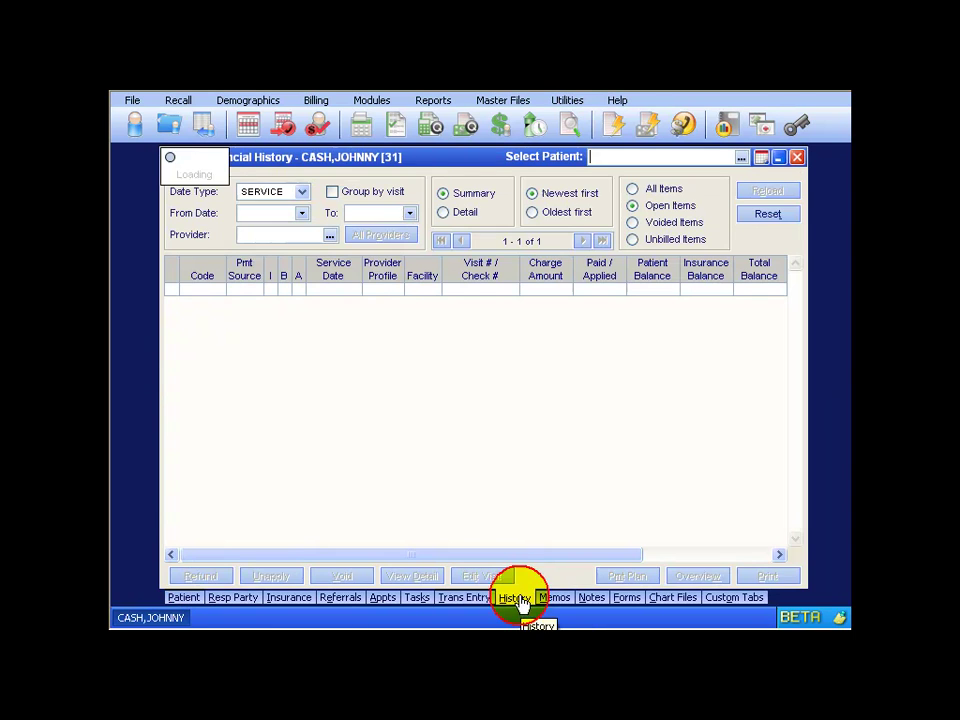
click(171, 290)
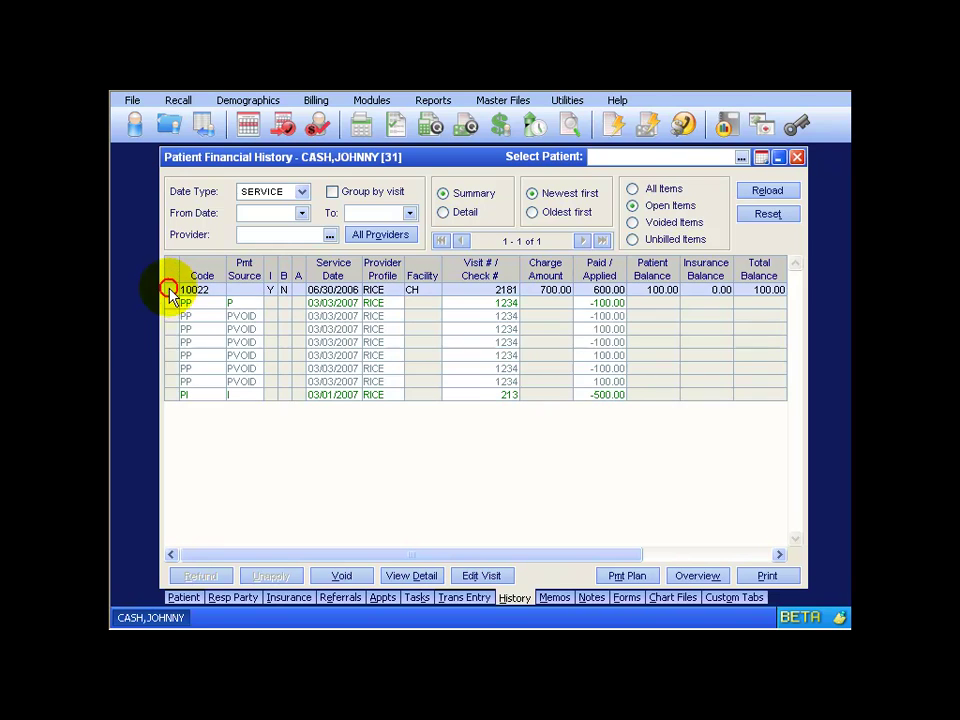
click(203, 304)
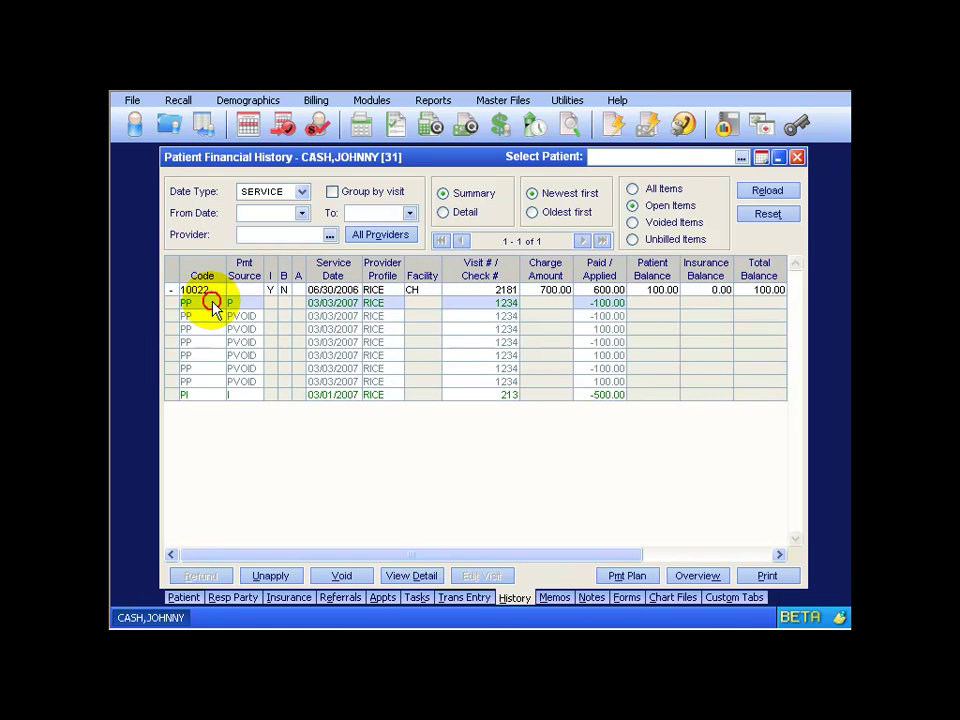
double_click(204, 312)
mouse_move(653, 356)
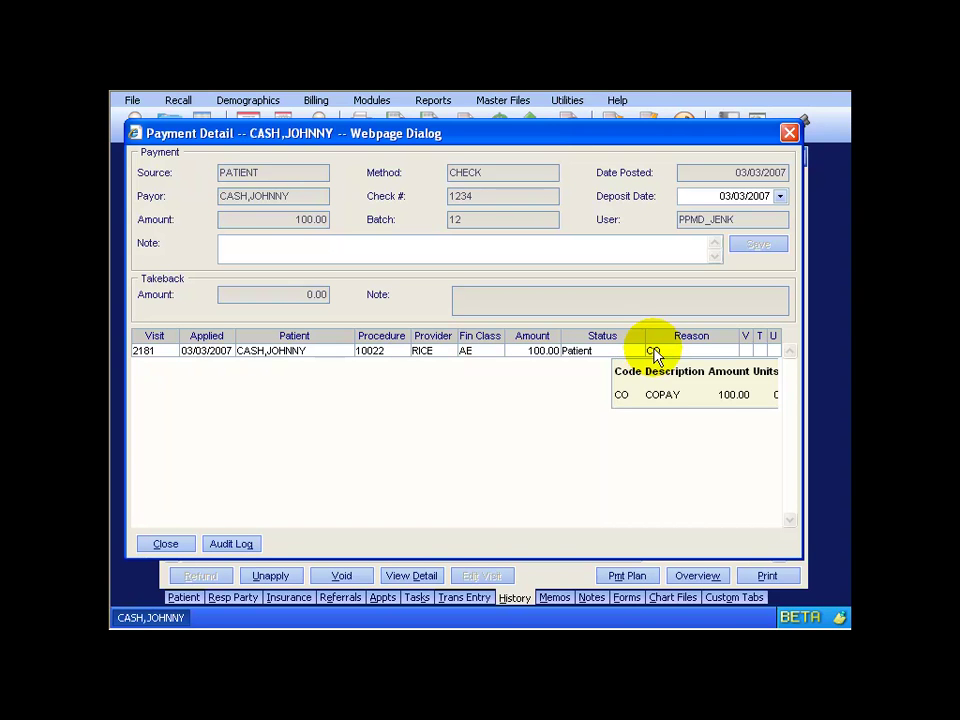
key(Escape)
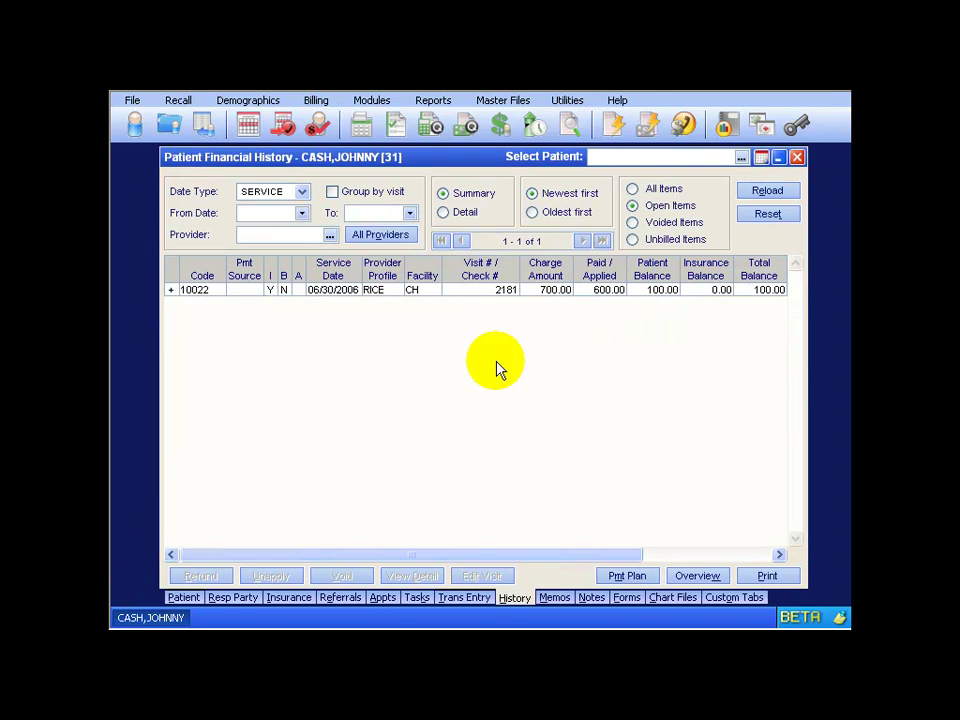
Step: In Master Files Payment Reason Codes, tick Include $0 Balances for Denial Tracking on CO100
click(505, 103)
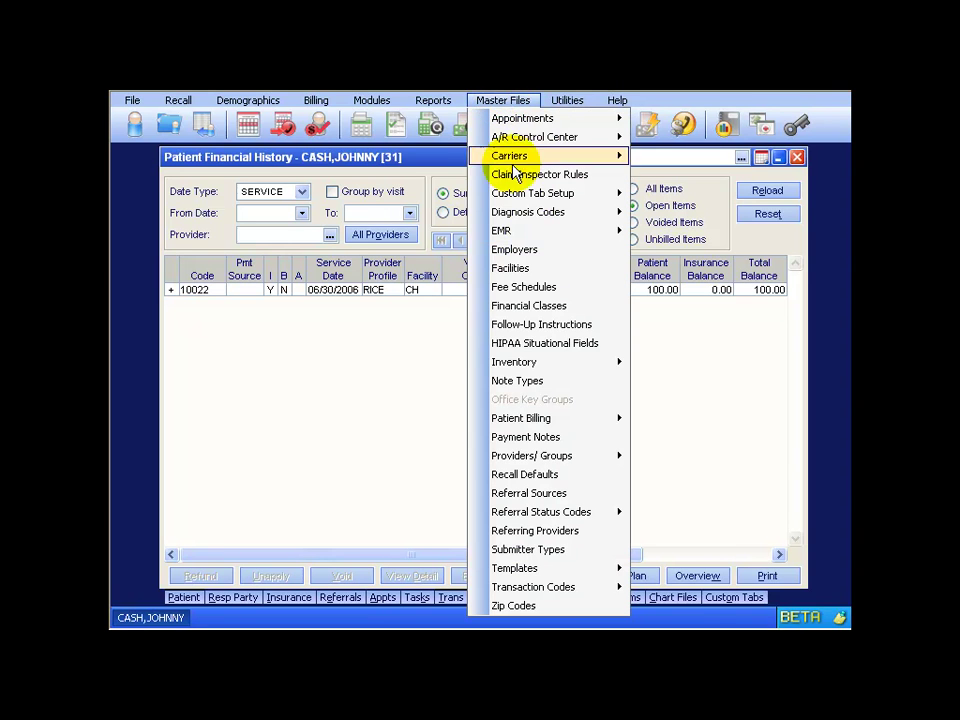
mouse_move(548, 588)
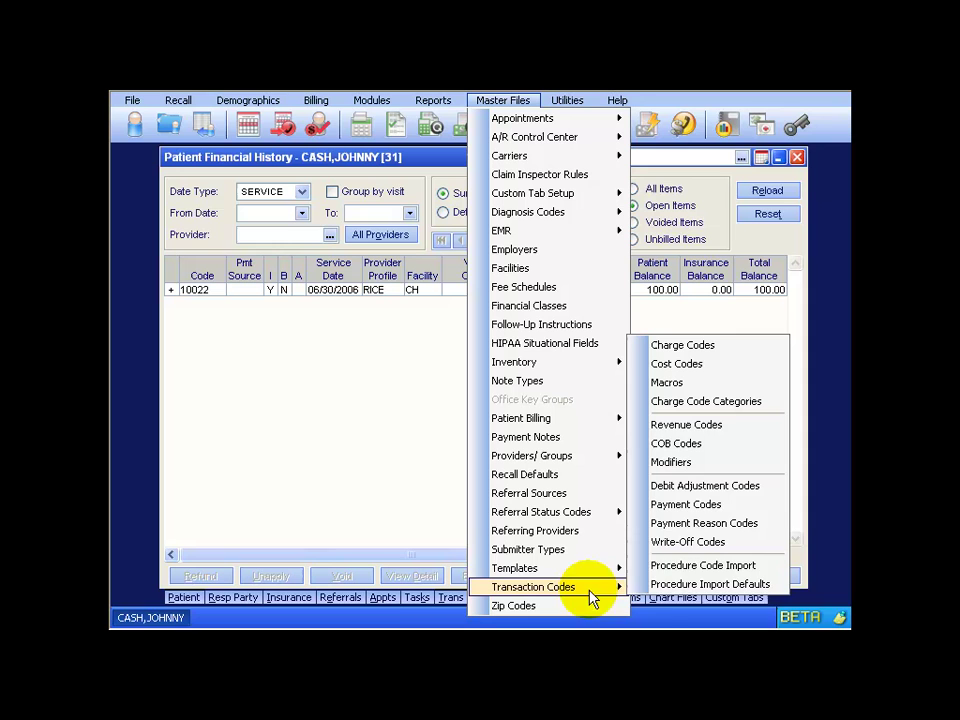
click(672, 525)
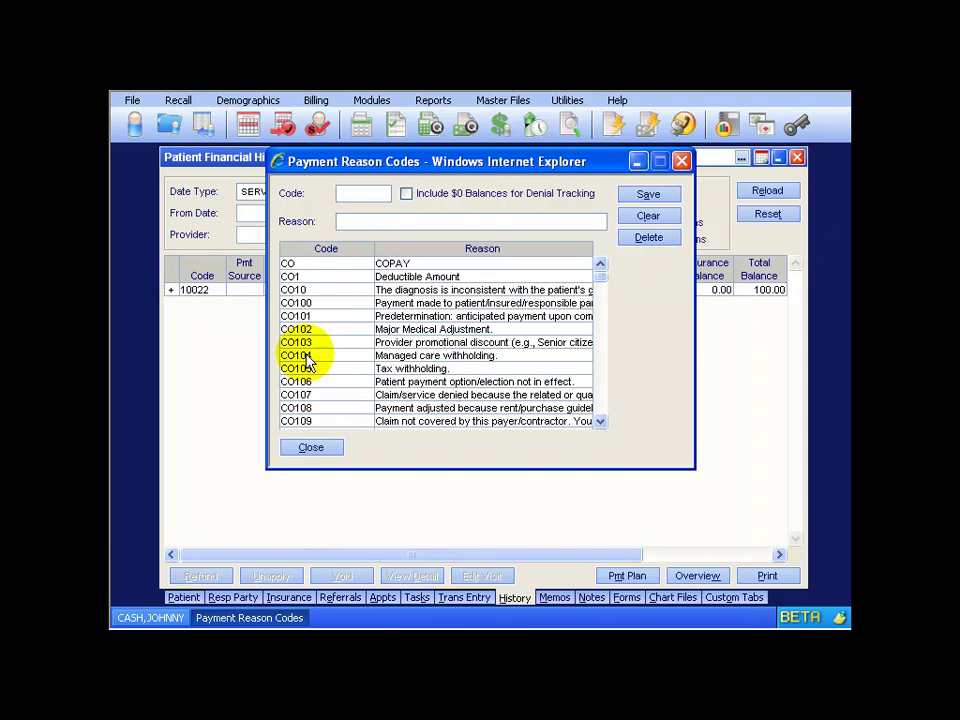
click(299, 304)
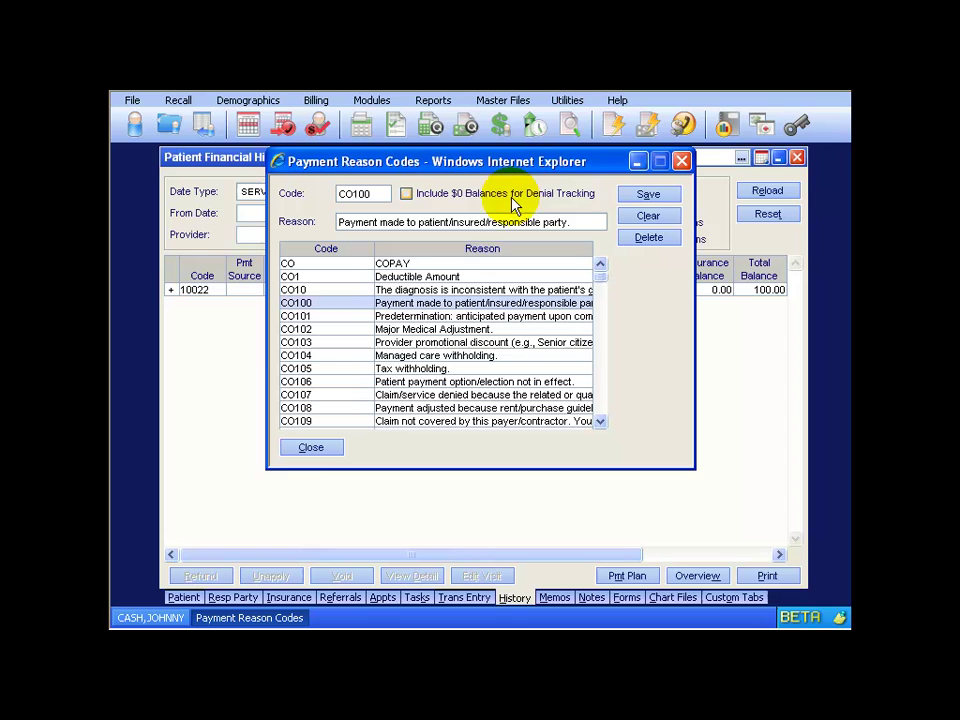
click(406, 195)
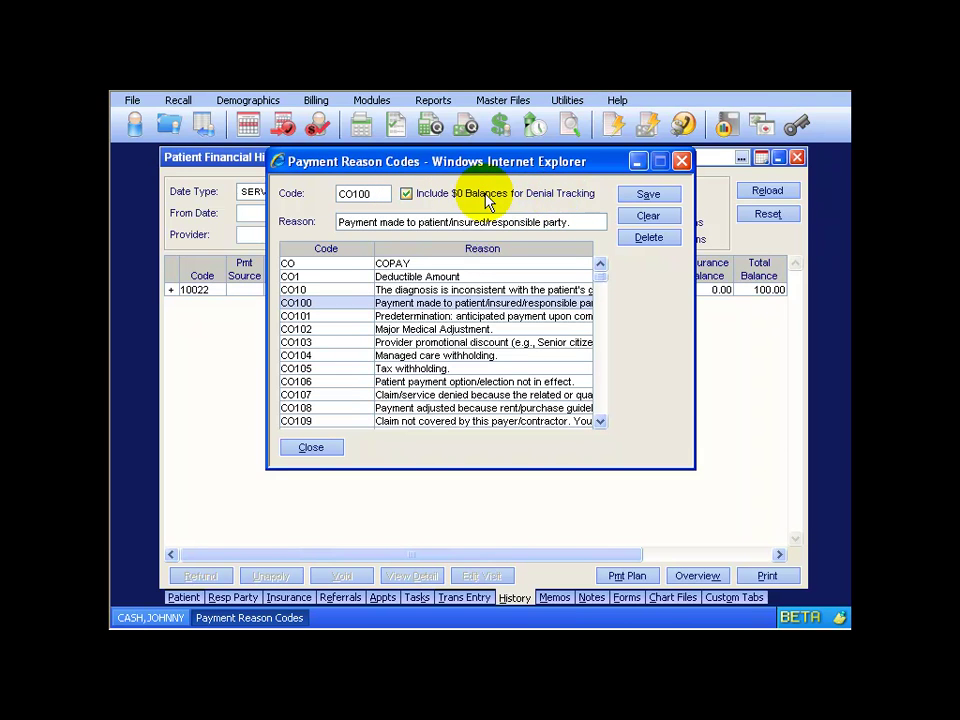